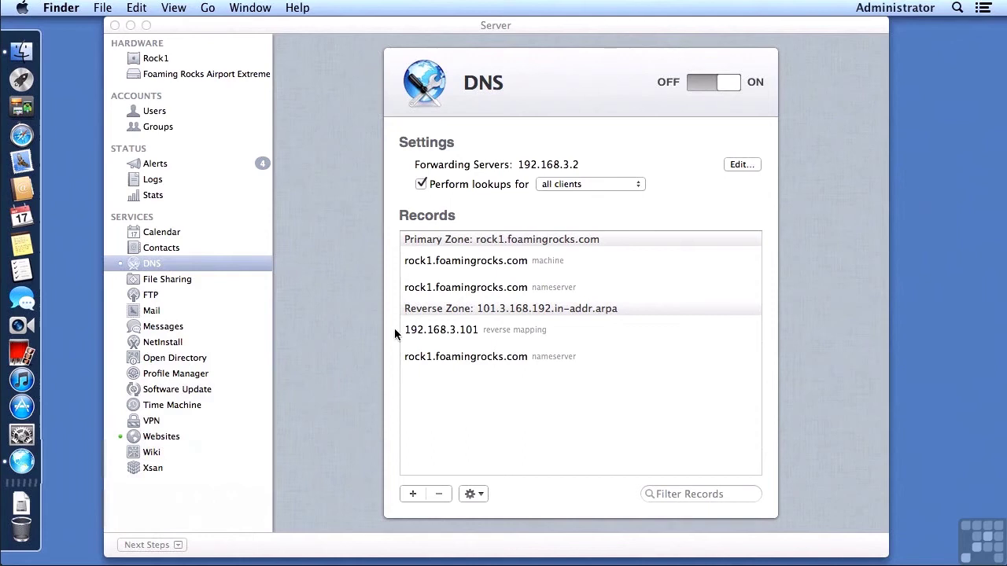
Review the rock1 machine record and both zones' nameserver records without changing them
left_click(452, 266)
double_click(451, 266)
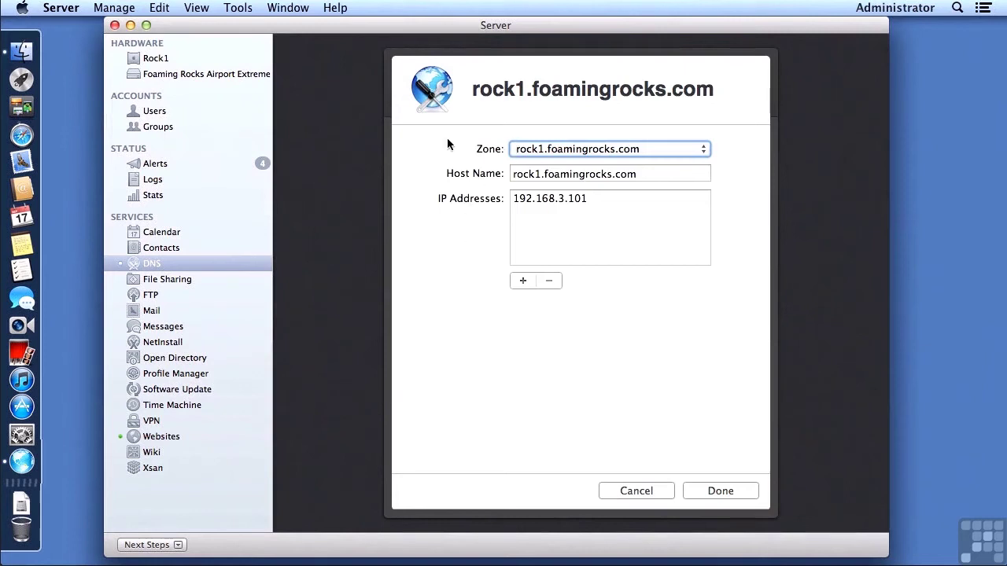
left_click(648, 488)
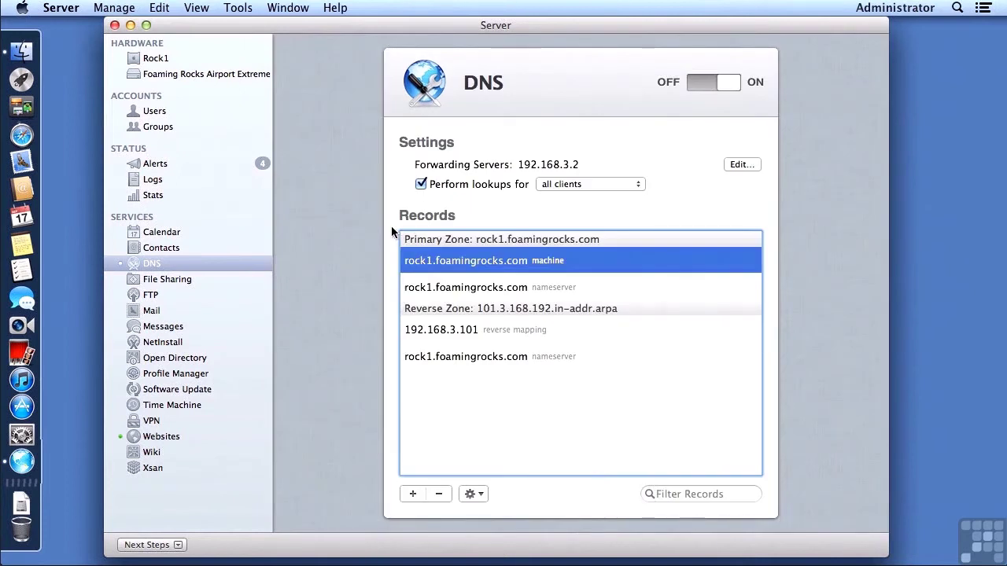
left_click(410, 290)
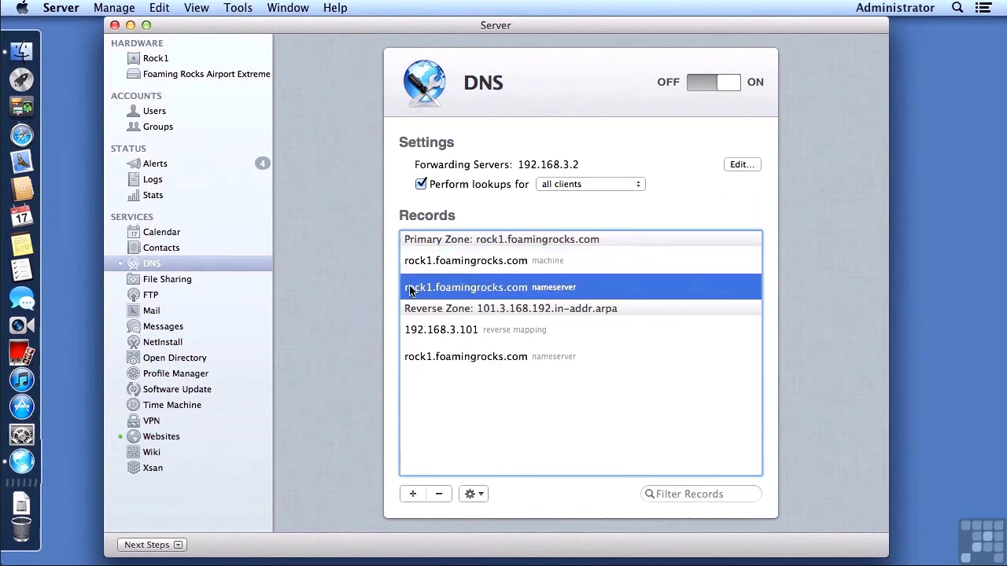
double_click(410, 289)
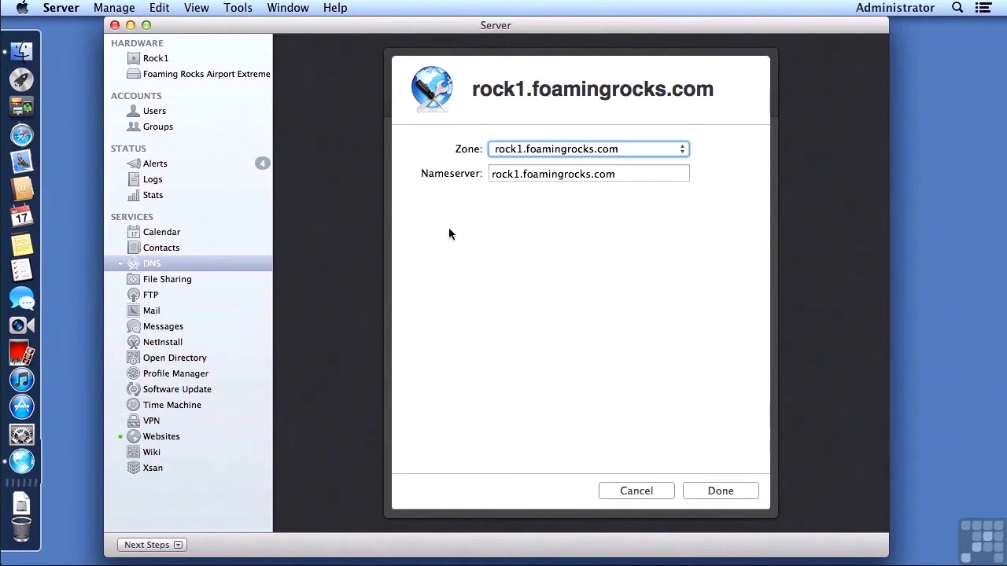
left_click(618, 489)
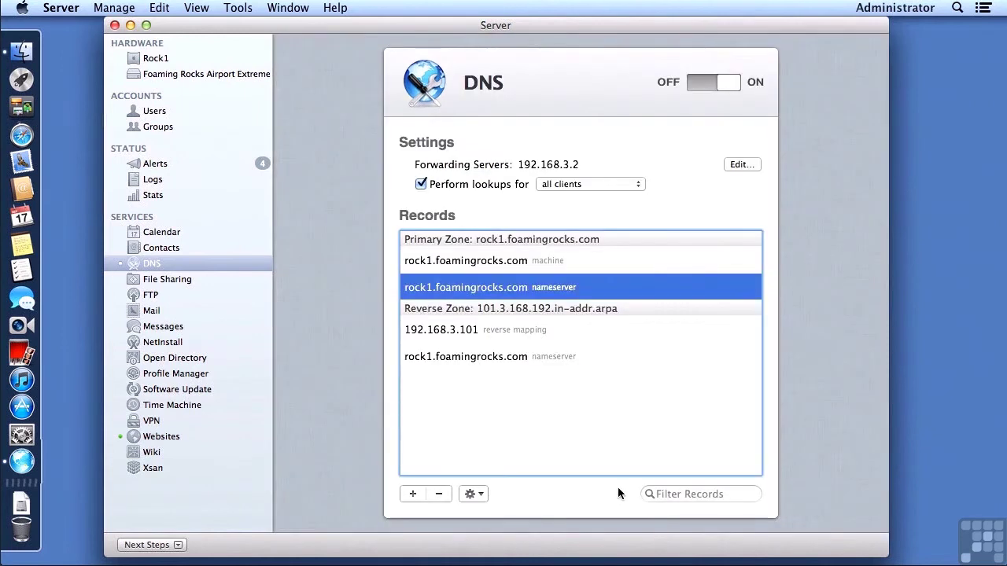
left_click(489, 306)
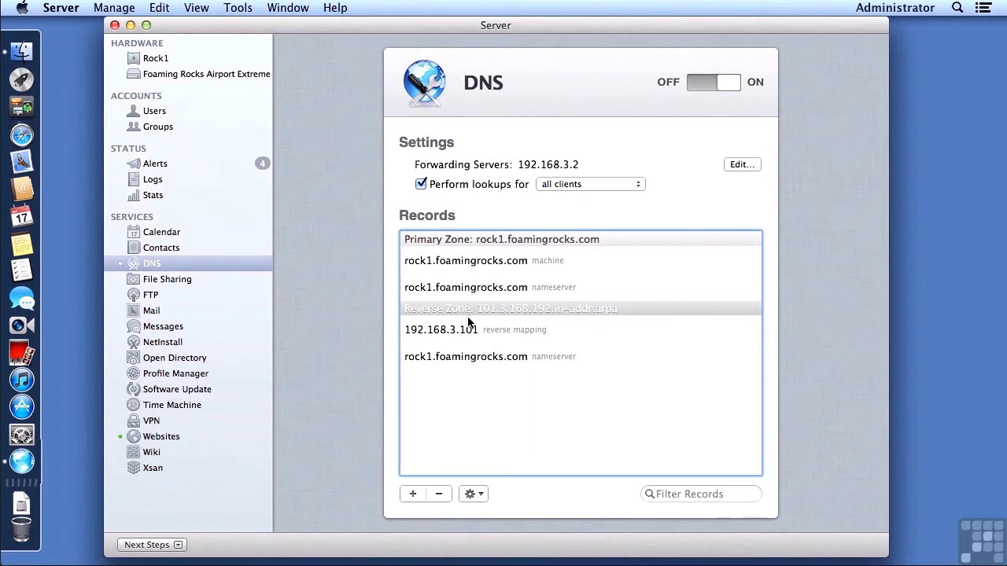
double_click(482, 357)
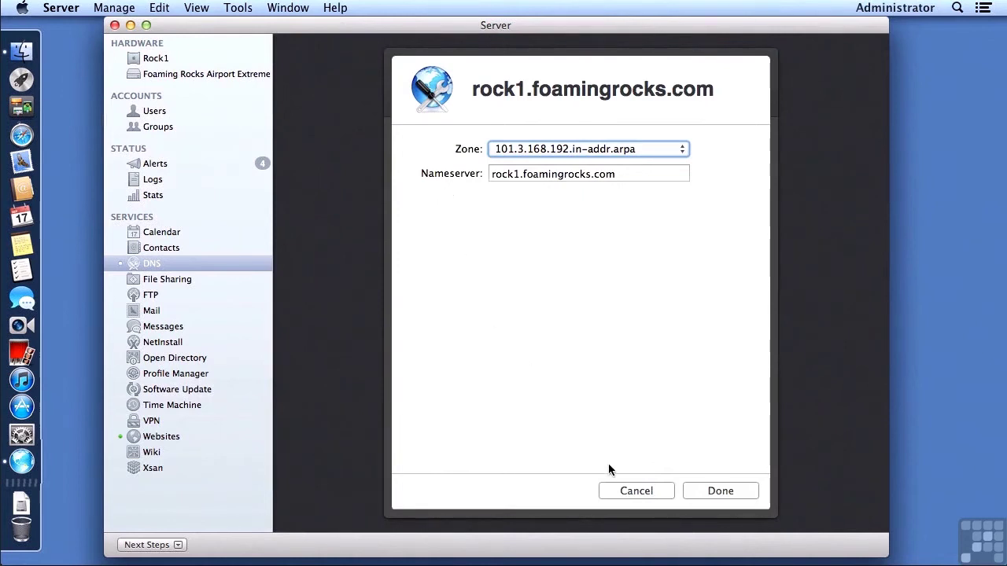
left_click(635, 492)
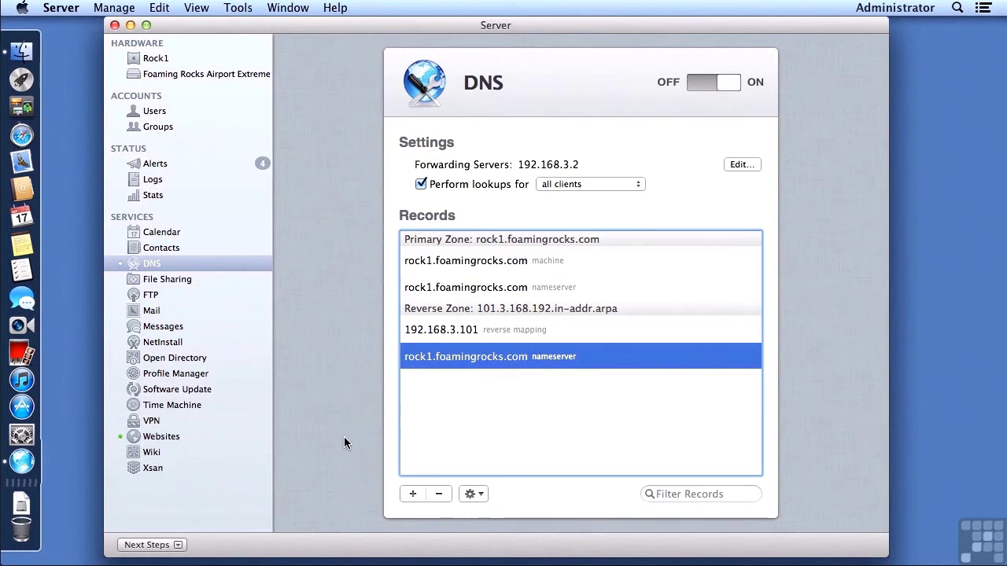
Toggle Show All Records off and back on, then browse the add menu's record and zone types
left_click(469, 496)
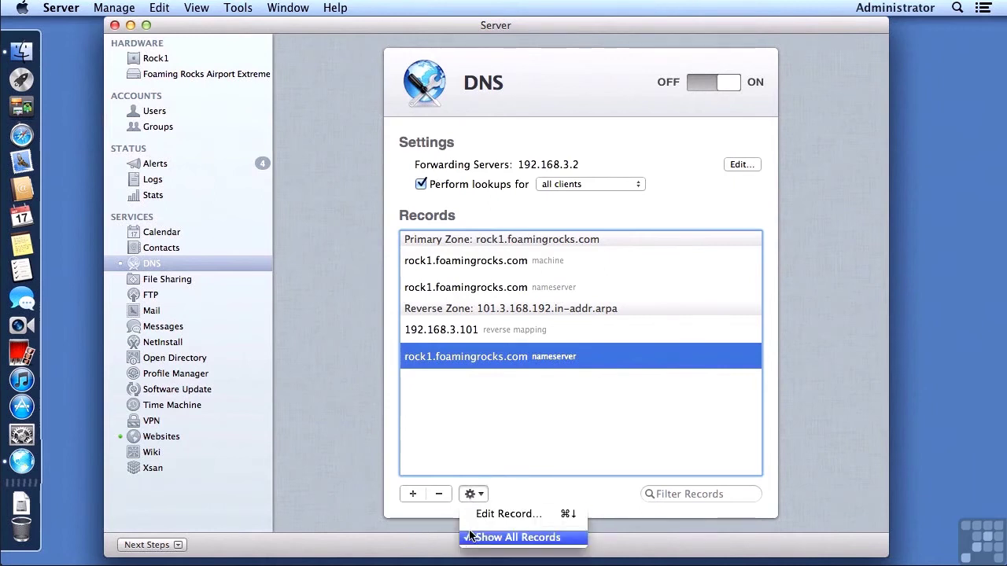
left_click(525, 538)
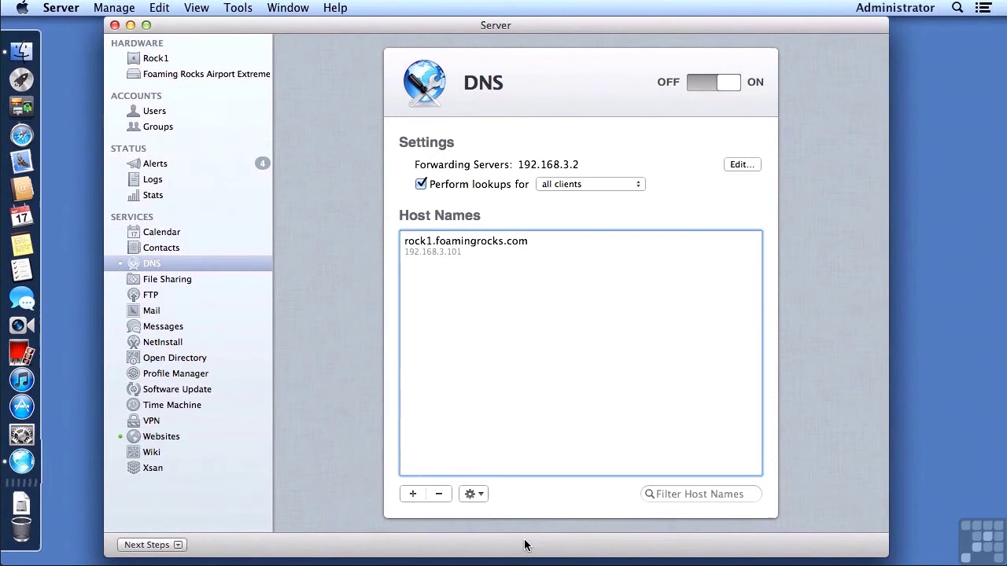
left_click(474, 496)
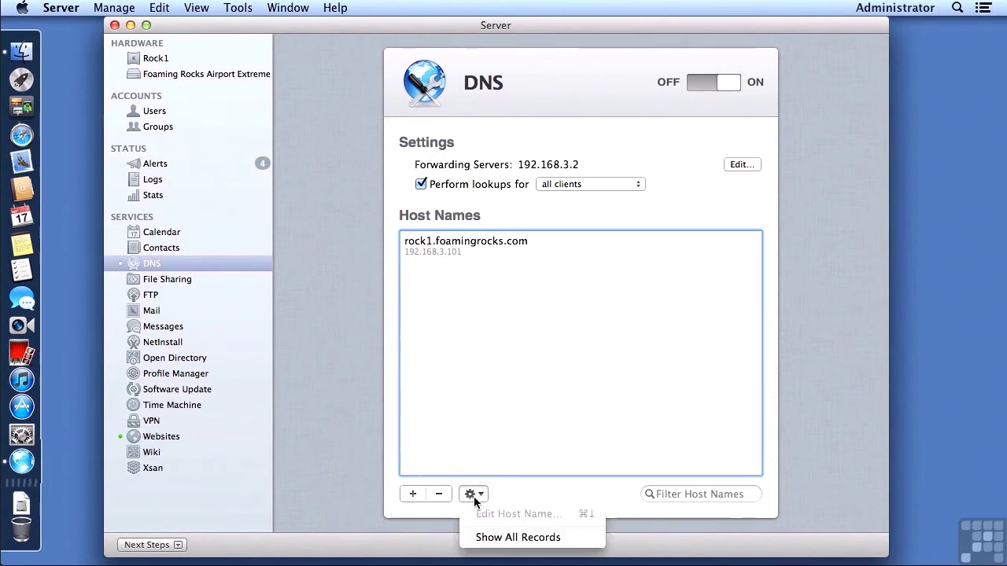
left_click(480, 538)
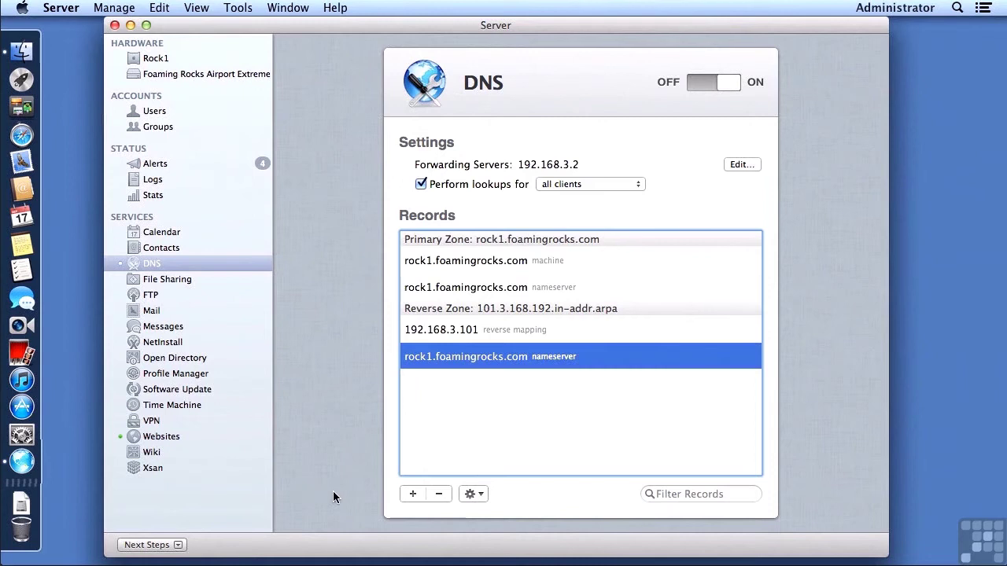
left_click(410, 494)
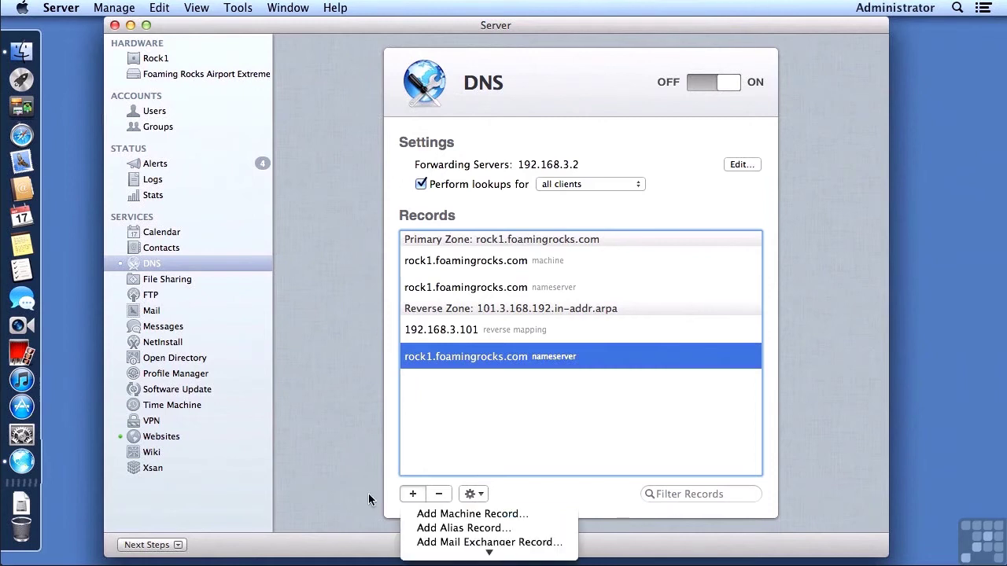
scroll(417, 515, "down", 3)
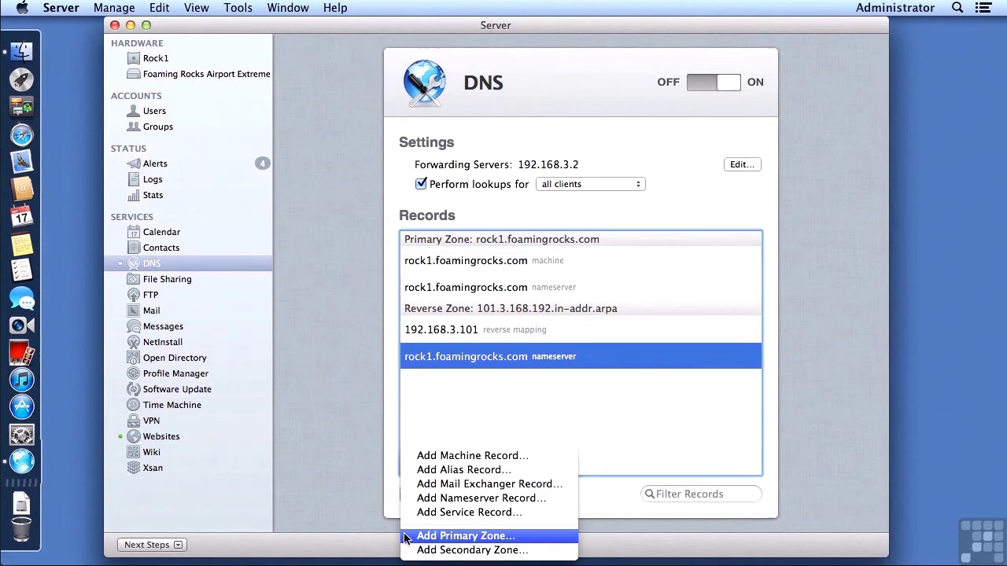
Add primary zone 'foamingrocks.com' with Allow zone transfers ticked
left_click(406, 537)
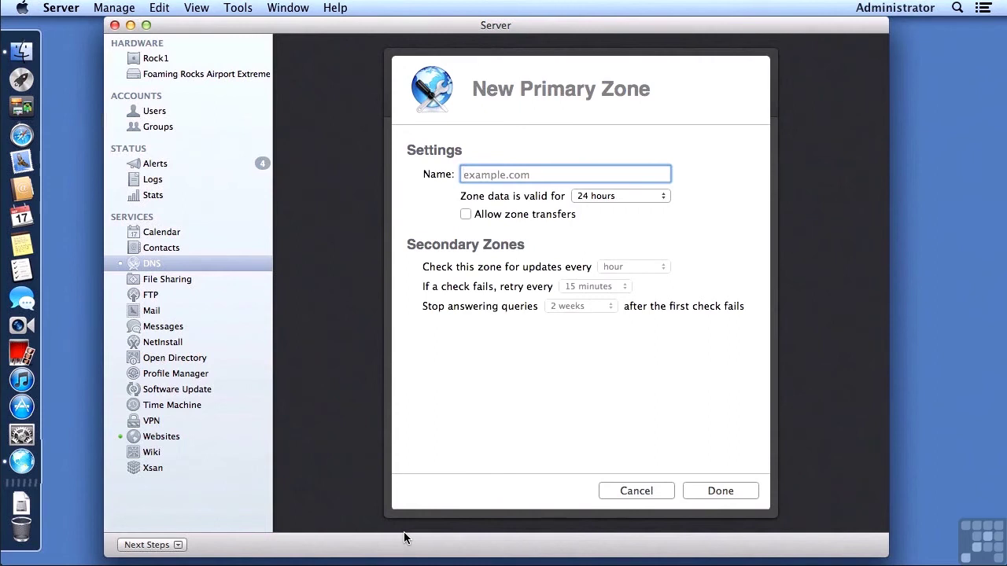
type("foamingrock")
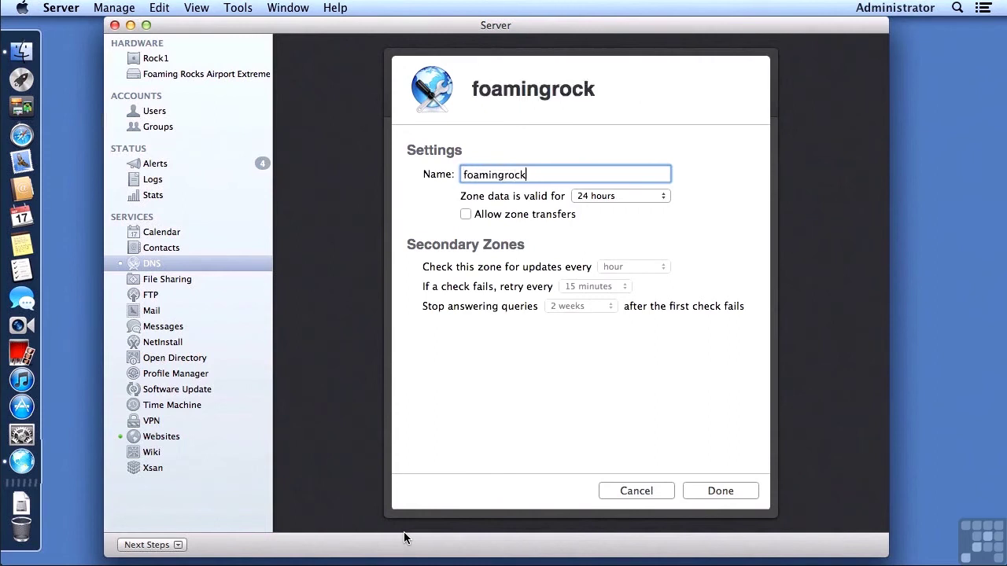
type("s.com")
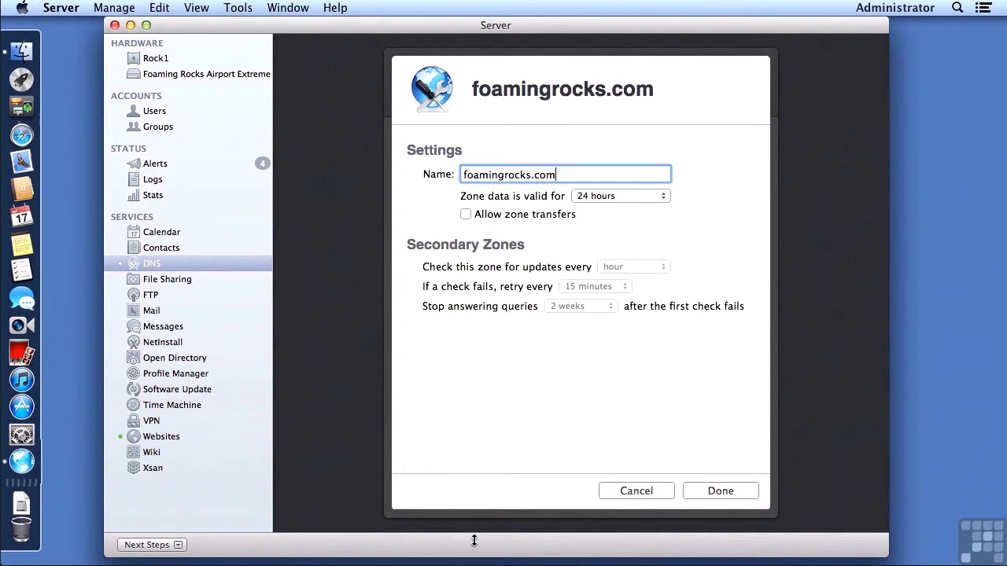
left_click(466, 214)
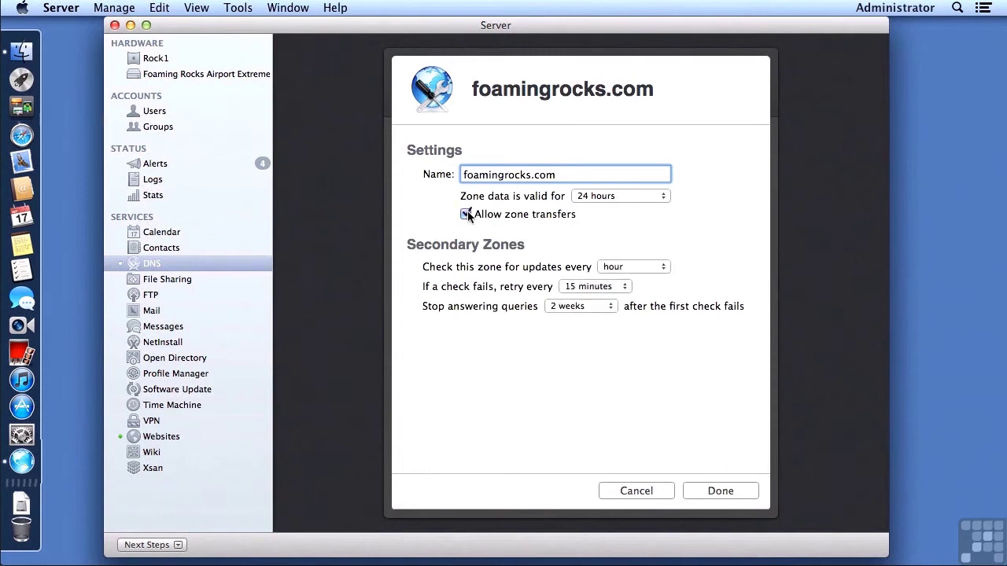
left_click(705, 489)
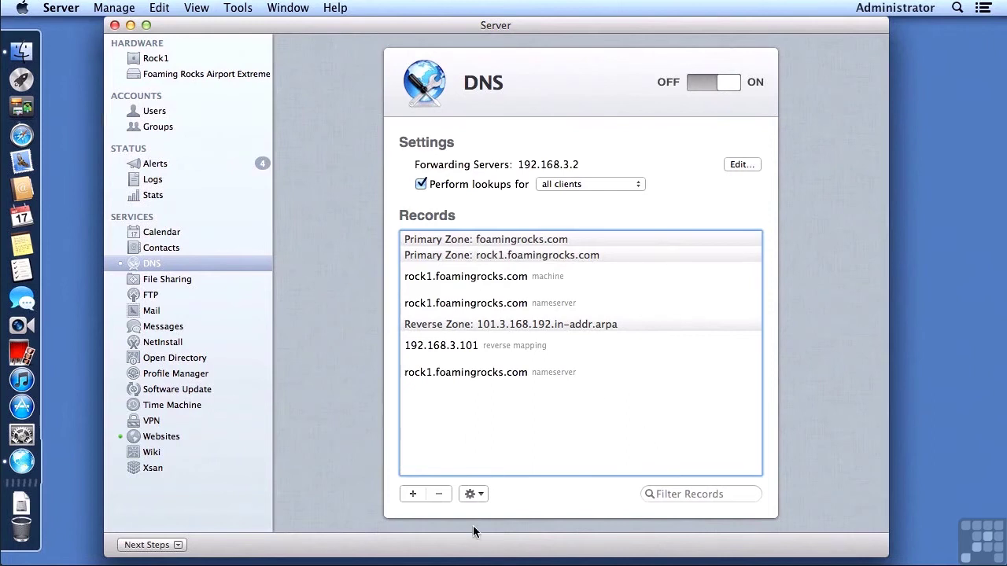
Add a nameserver record in zone foamingrocks.com pointing to rock1.foamingrocks.com
left_click(414, 494)
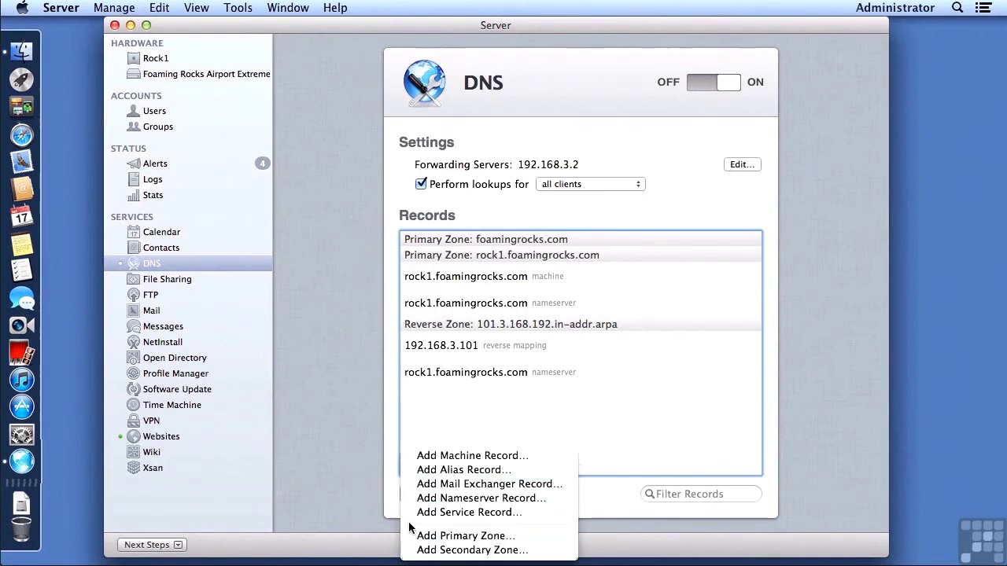
left_click(428, 498)
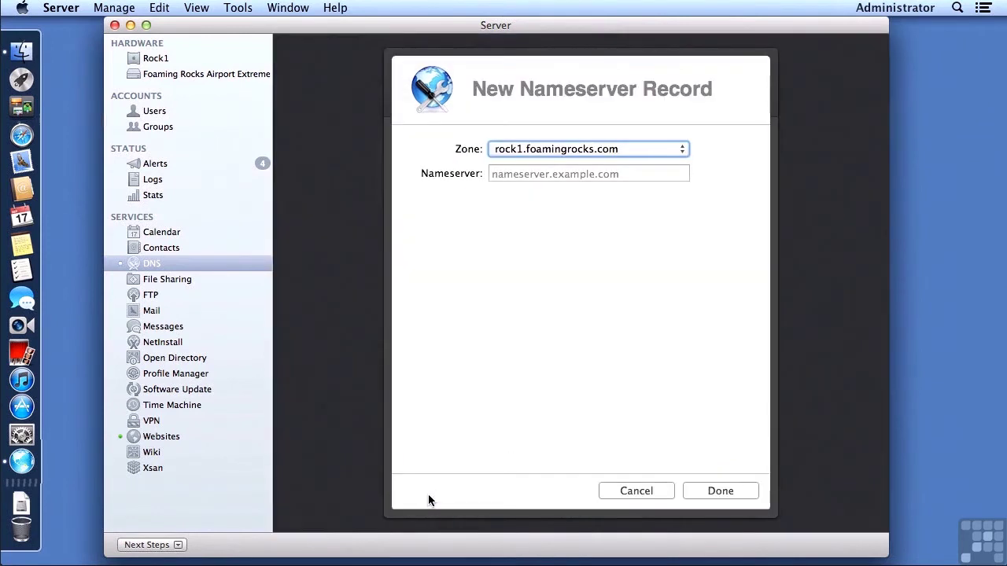
left_click(496, 154)
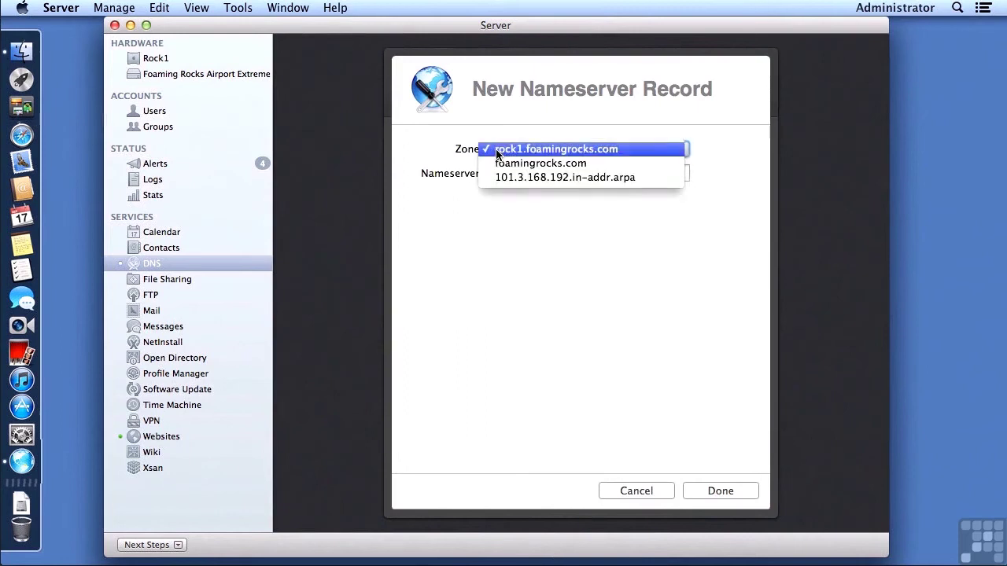
left_click(500, 163)
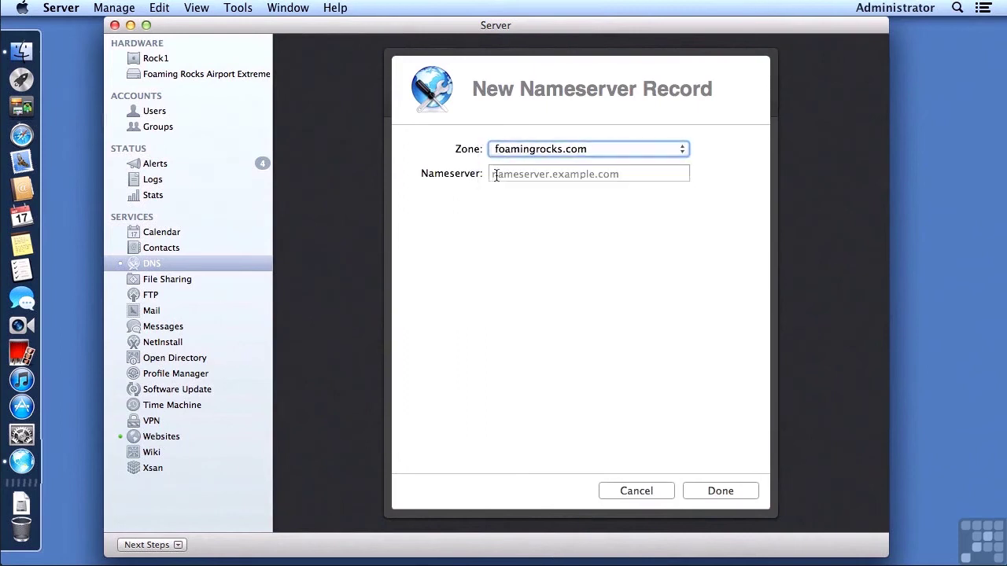
left_click(496, 175)
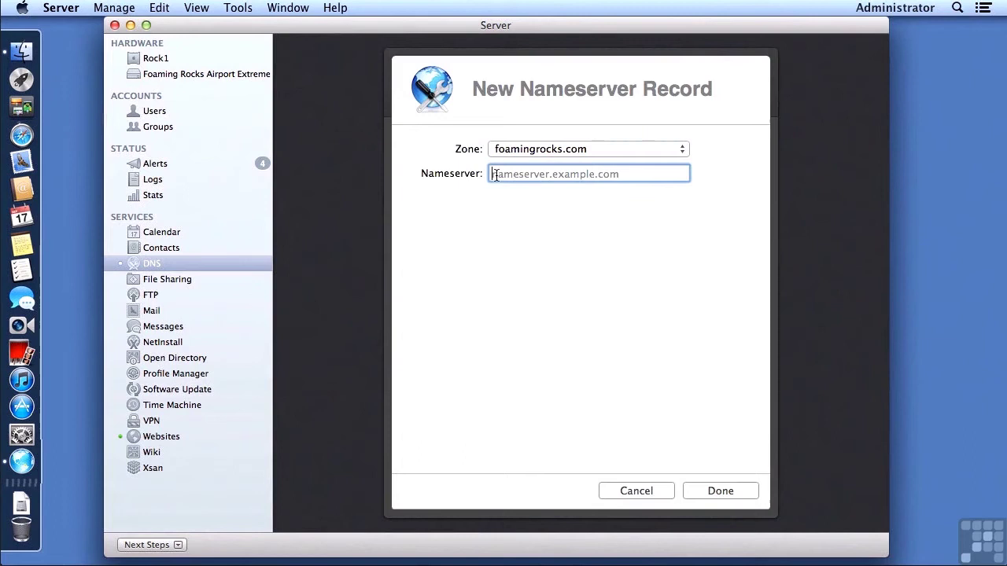
type("rock1.foamingrocks.com")
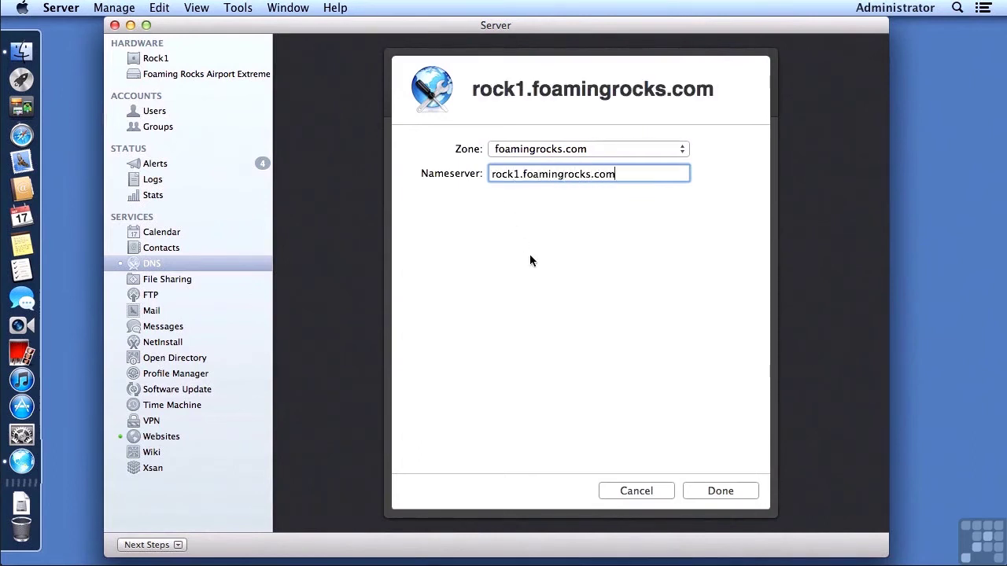
left_click(722, 490)
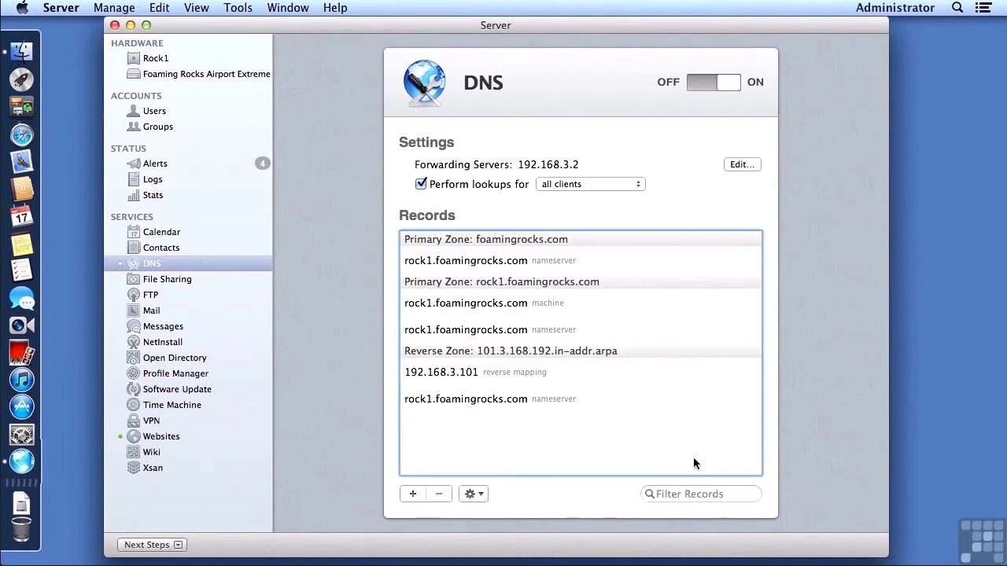
Add machine record 'rock2' with IP address 192.168.3.102 to the foamingrocks.com zone
left_click(509, 262)
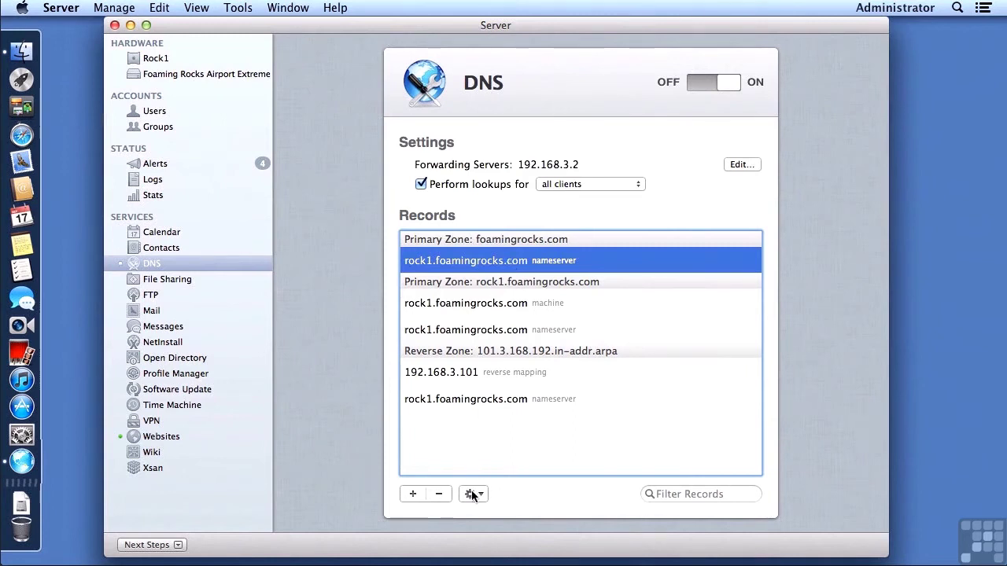
left_click(410, 497)
left_click(410, 497)
left_click(410, 497)
left_click(440, 514)
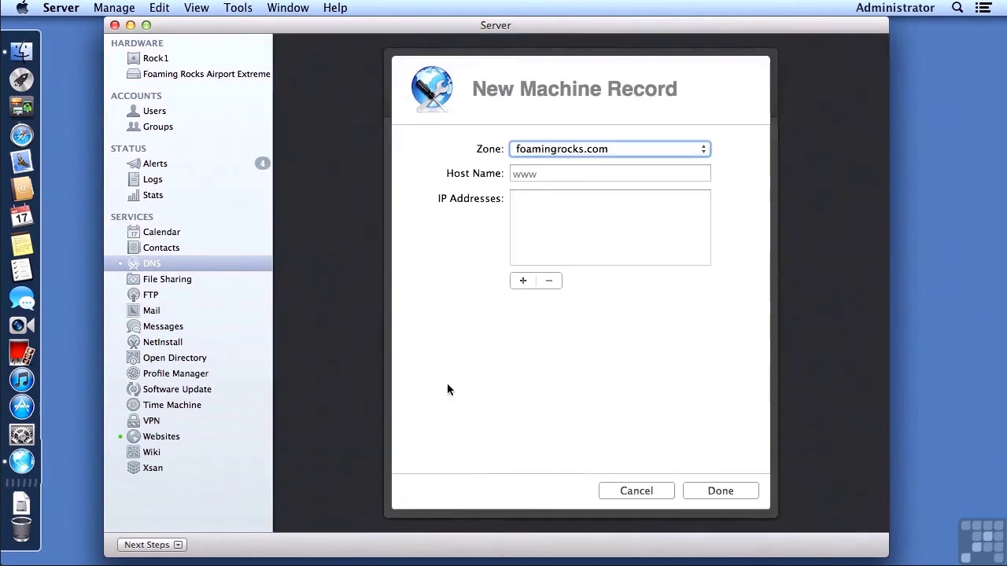
left_click(523, 176)
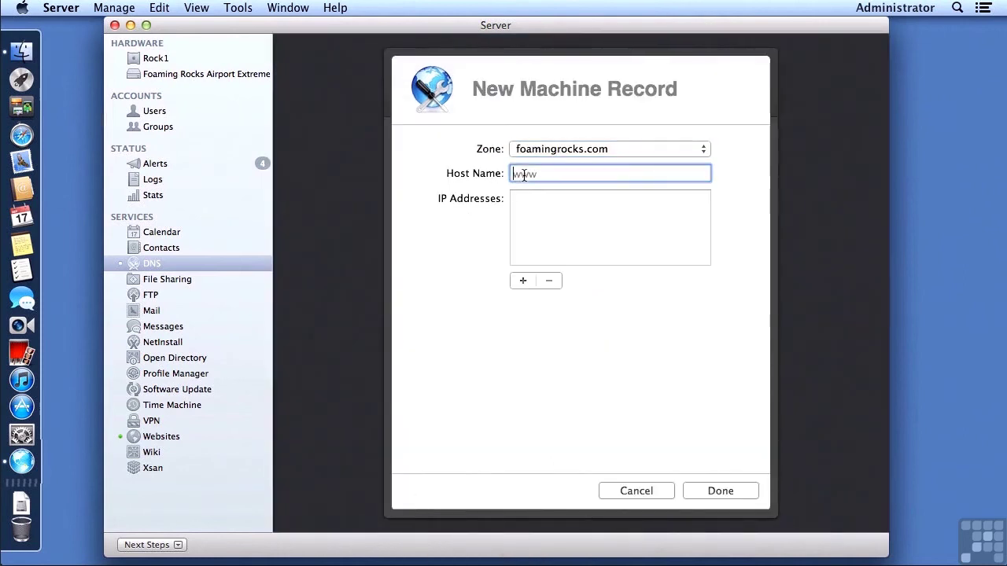
type("rock2")
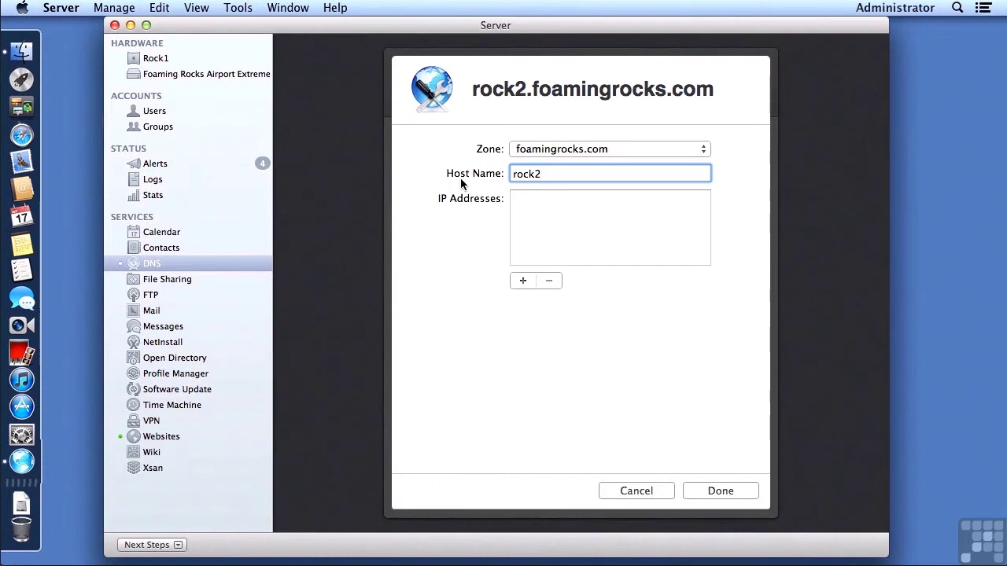
key("Tab")
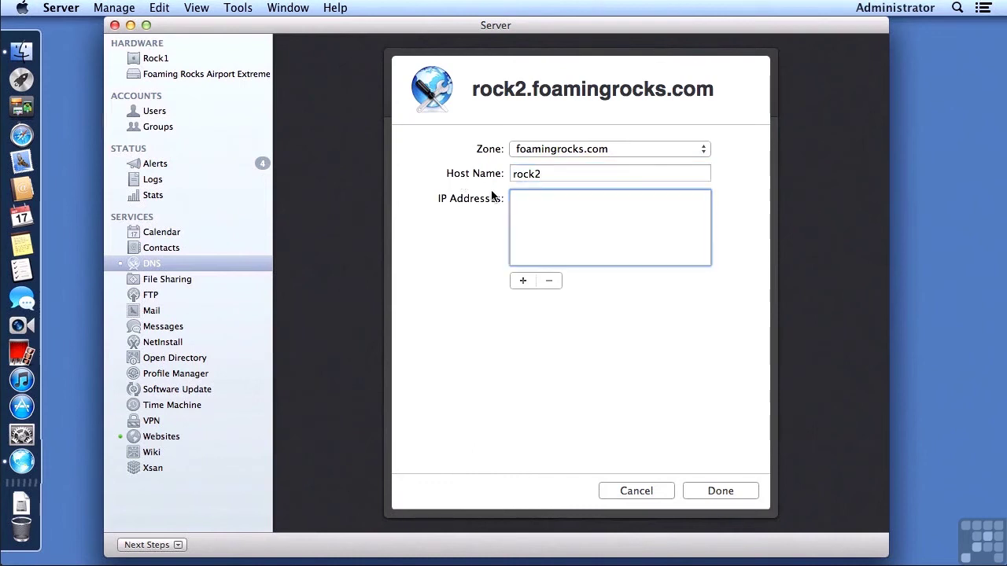
left_click(523, 281)
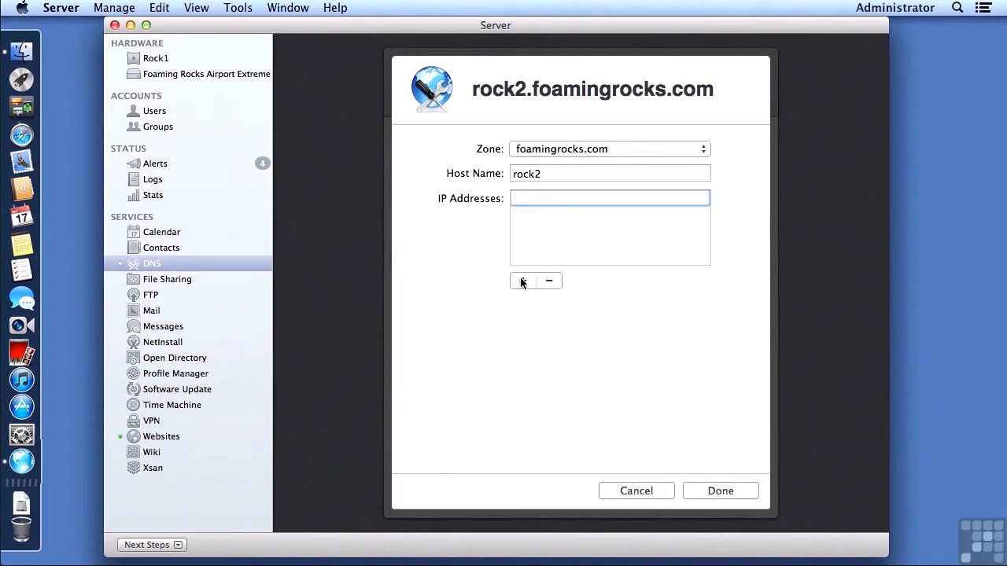
type("192.")
type("8.3.102")
key("Return")
left_click(724, 490)
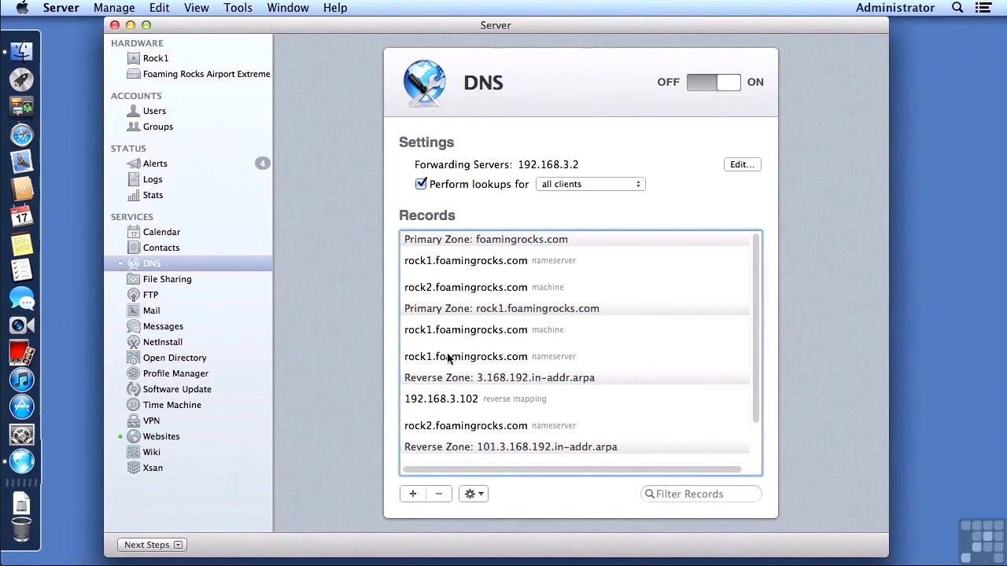
Add machine record host 'ropck1' with IP address 192.168.3.101 to foamingrocks.com
left_click(412, 495)
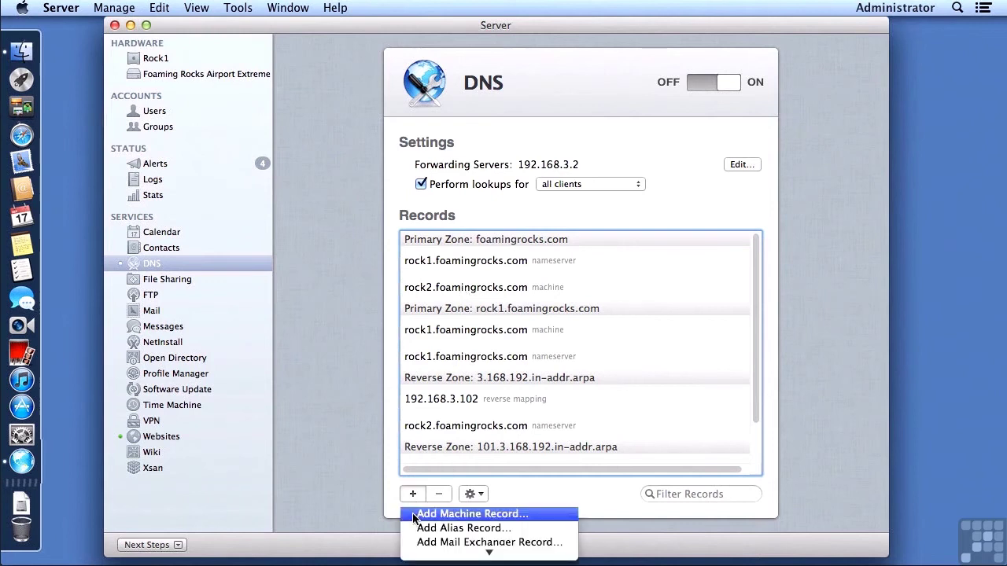
left_click(415, 513)
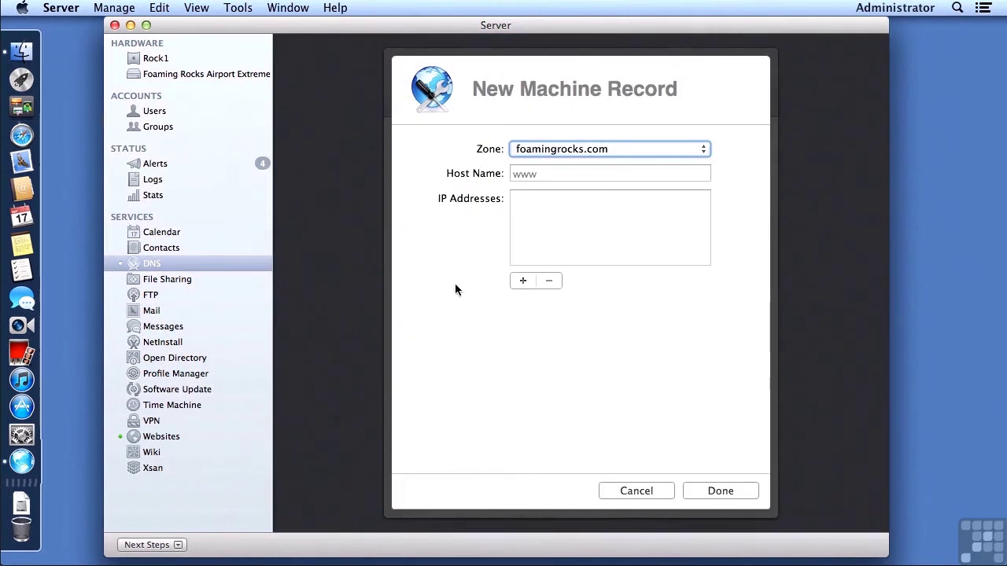
left_click(525, 173)
type("ropck1")
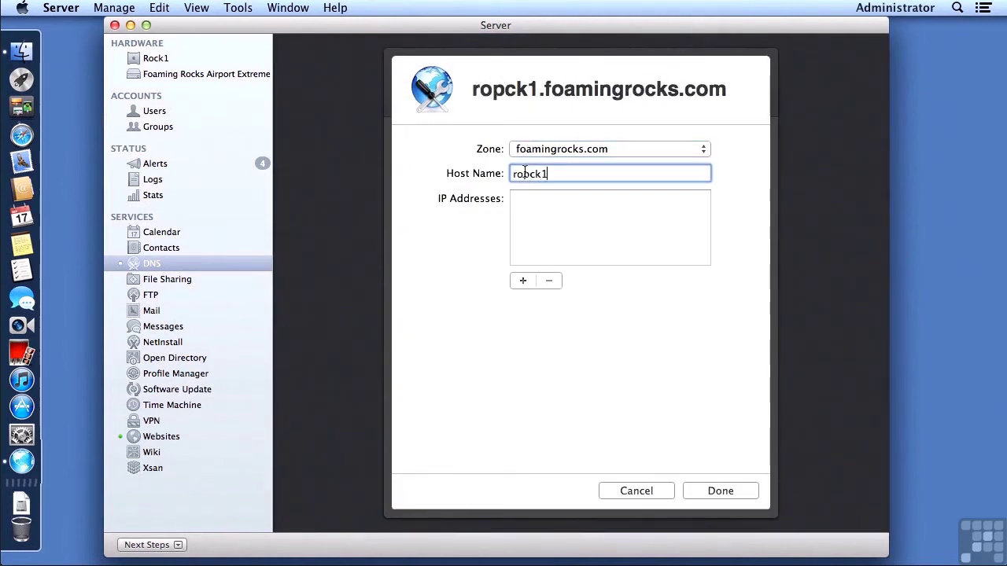
key("Tab")
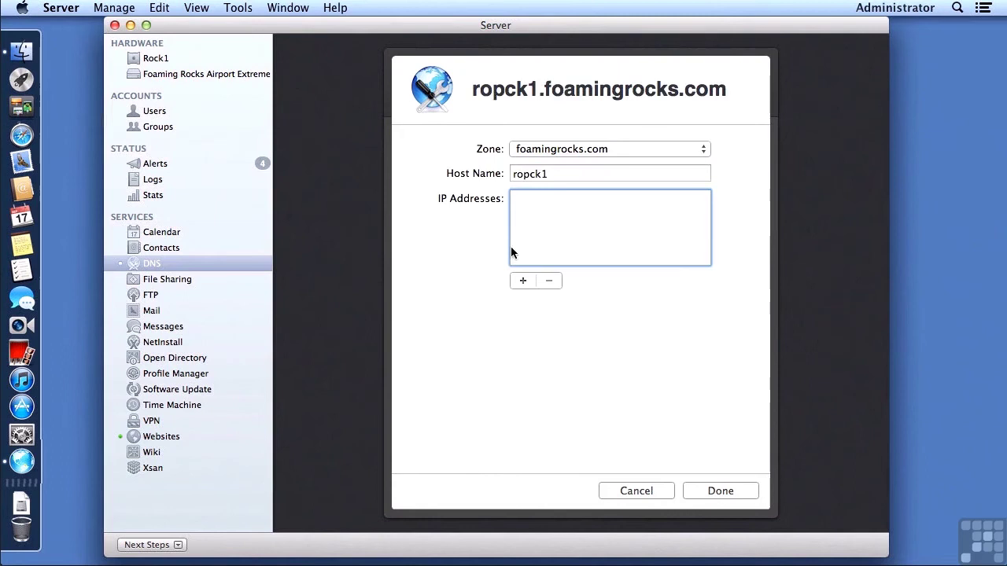
left_click(522, 280)
type("1")
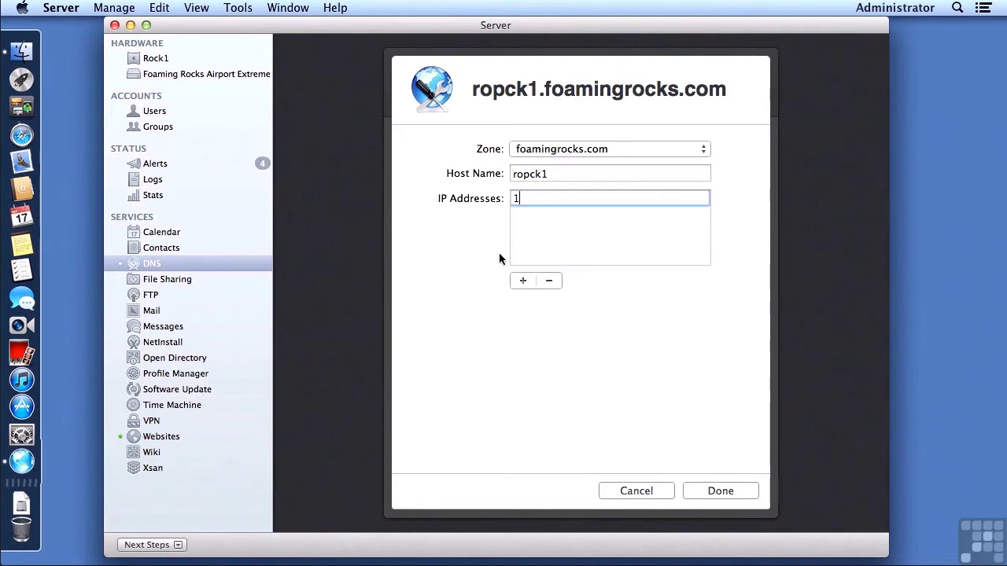
type("92.168.3.101")
key("Tab")
left_click(707, 489)
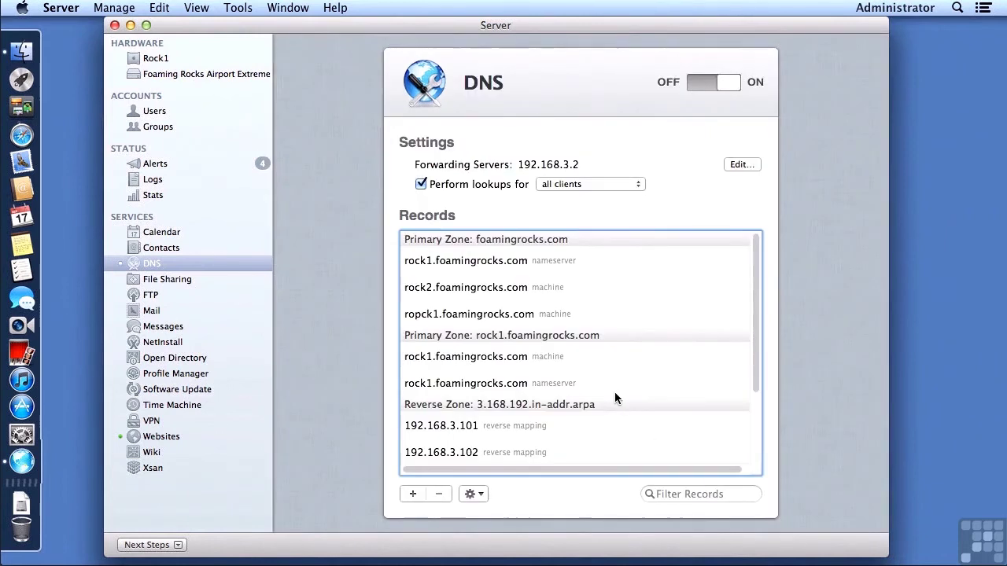
Delete the rock1.foamingrocks.com primary zone and confirm the deletion
left_click(479, 336)
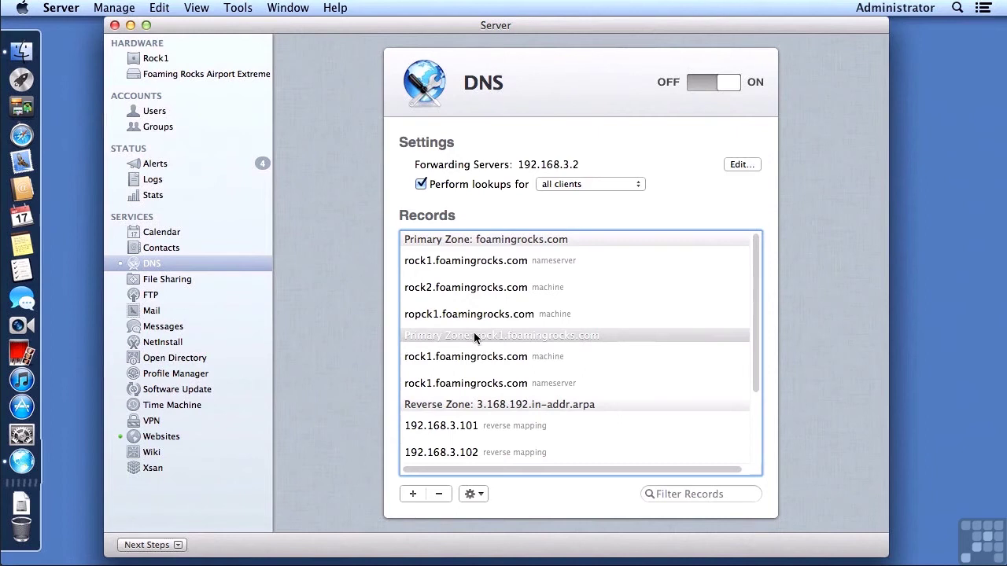
left_click(436, 495)
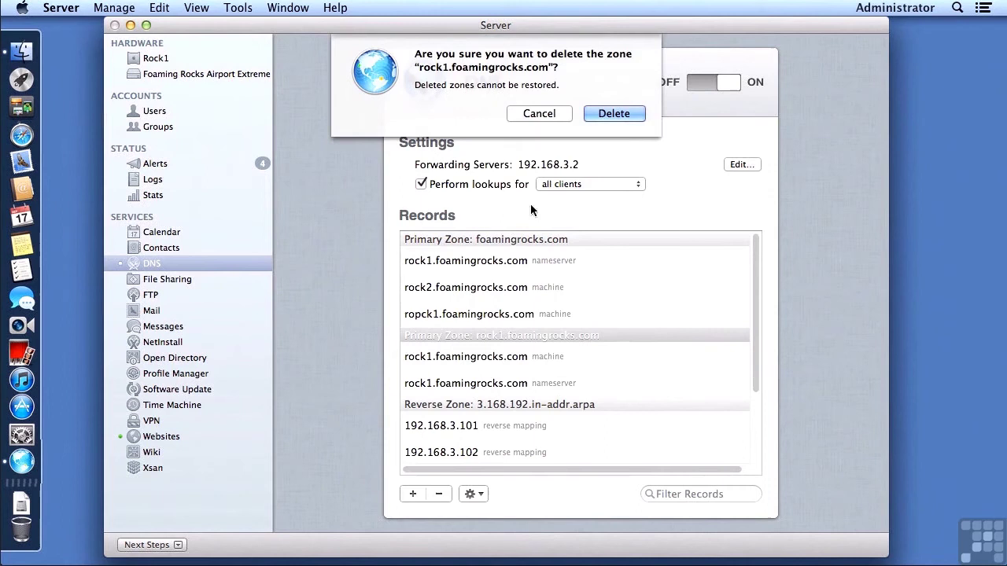
left_click(614, 114)
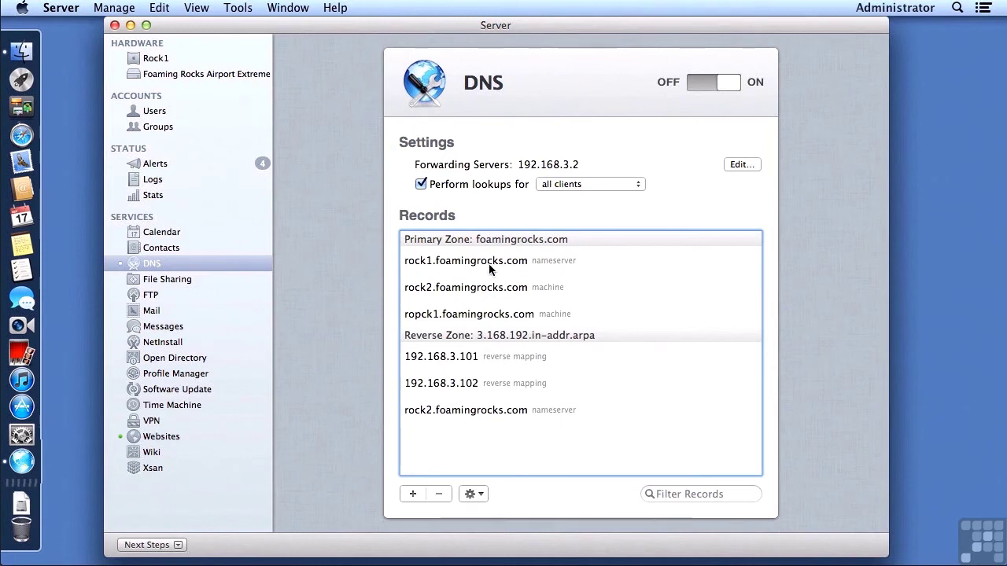
Delete the misspelled ropck1.foamingrocks.com machine record and confirm
left_click(414, 318)
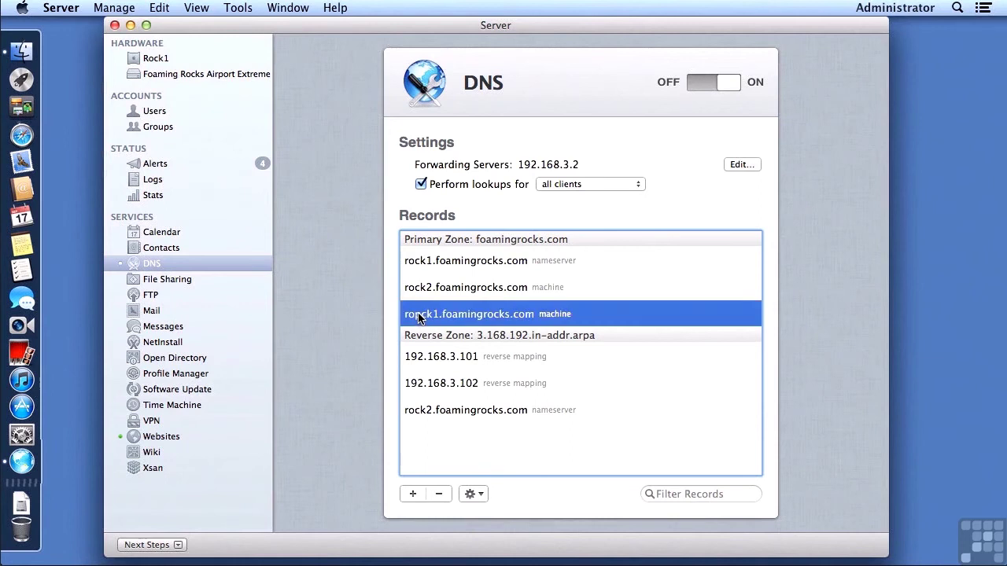
left_click(438, 495)
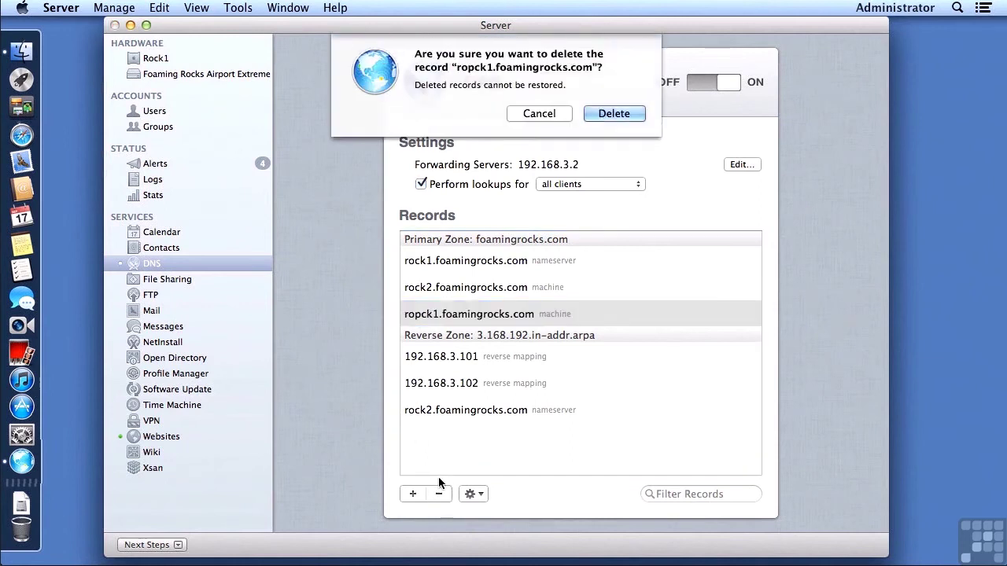
left_click(601, 114)
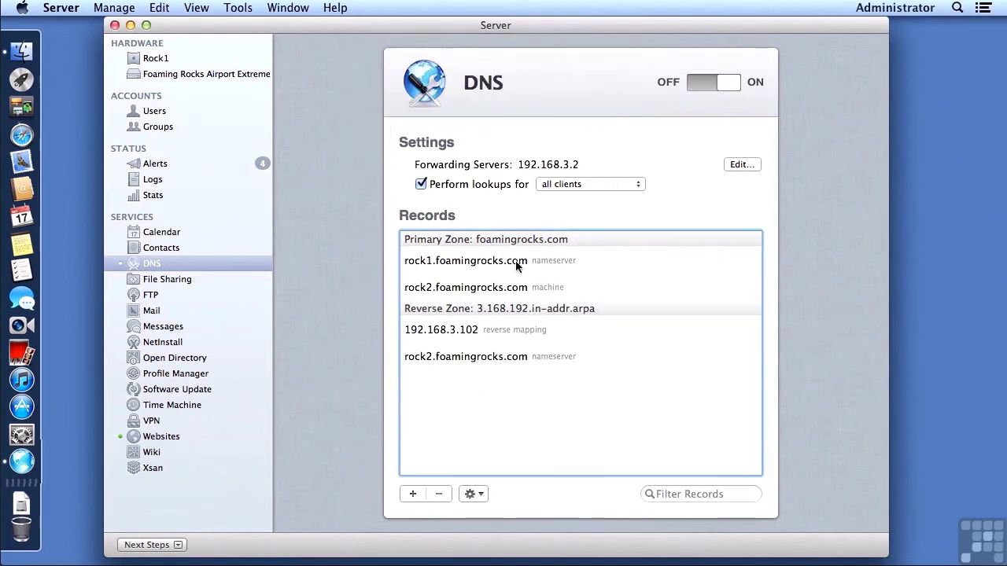
double_click(461, 329)
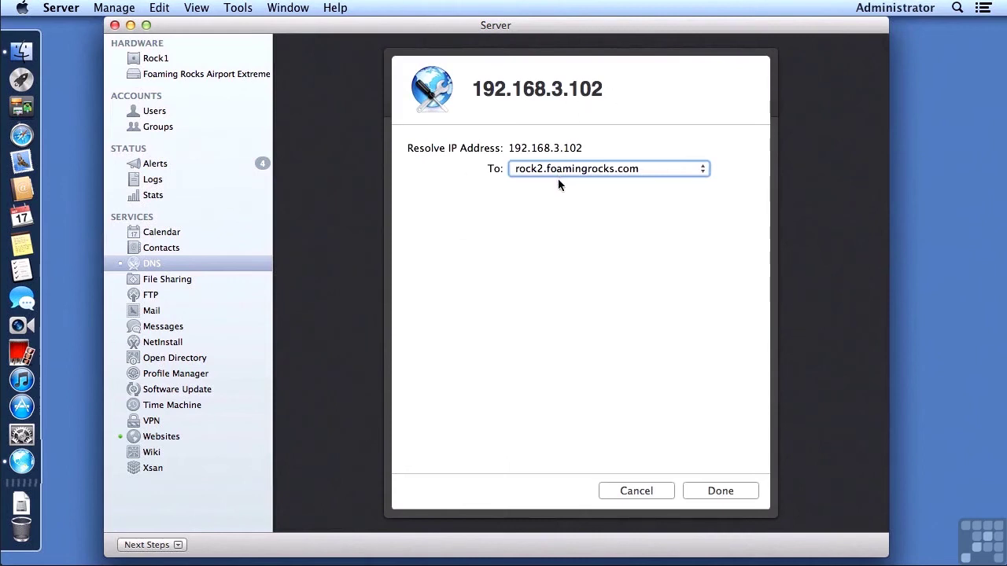
left_click(700, 492)
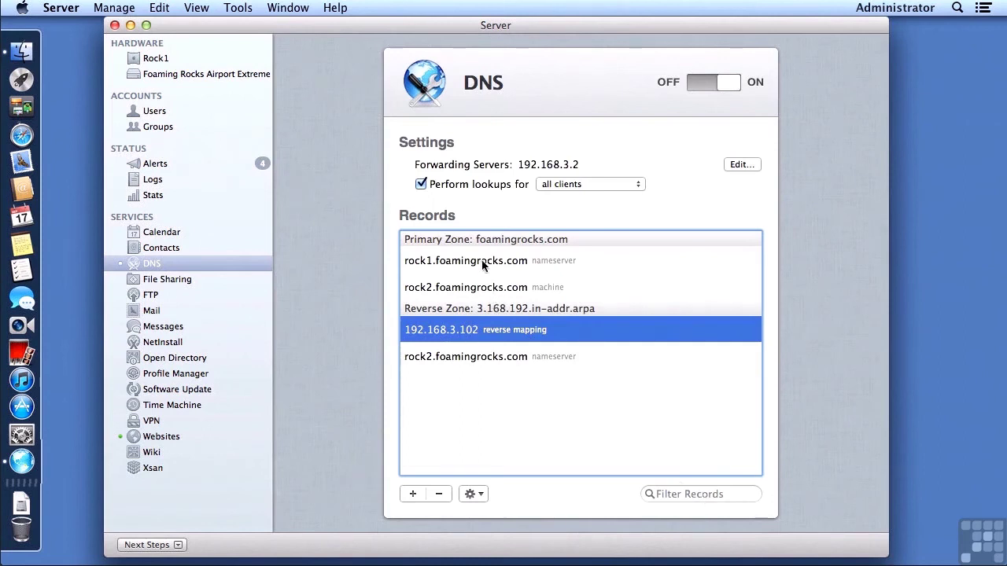
Add machine record 'rock1' at 192.168.3.101 to foamingrocks.com and check its reverse mapping
left_click(467, 240)
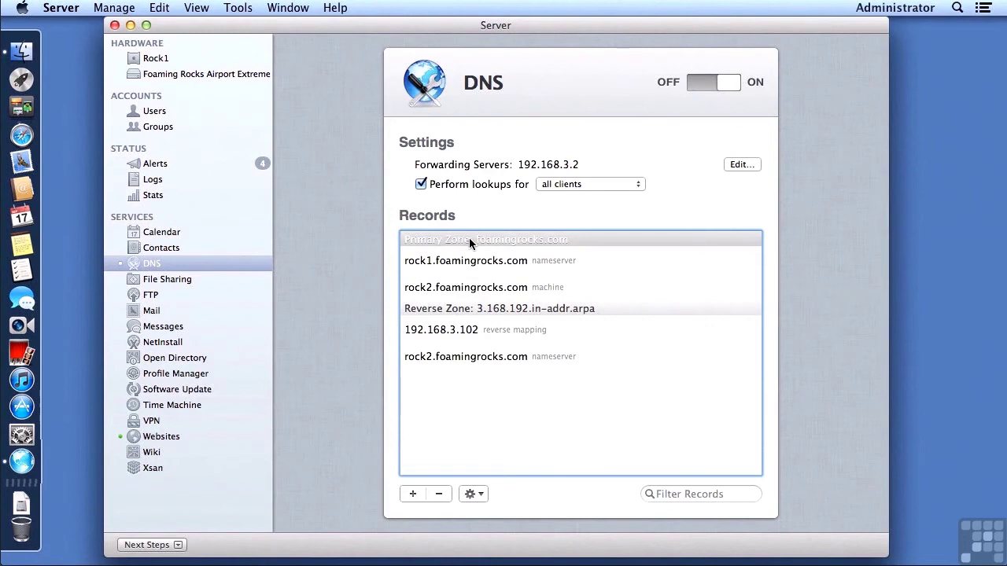
left_click(413, 493)
left_click(423, 513)
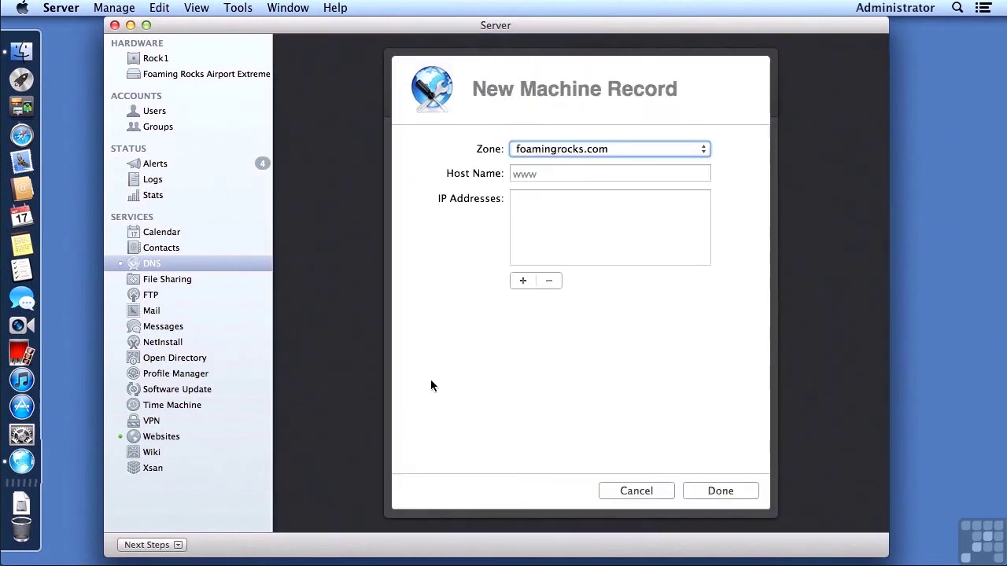
left_click(518, 173)
type("rock1")
key("Tab")
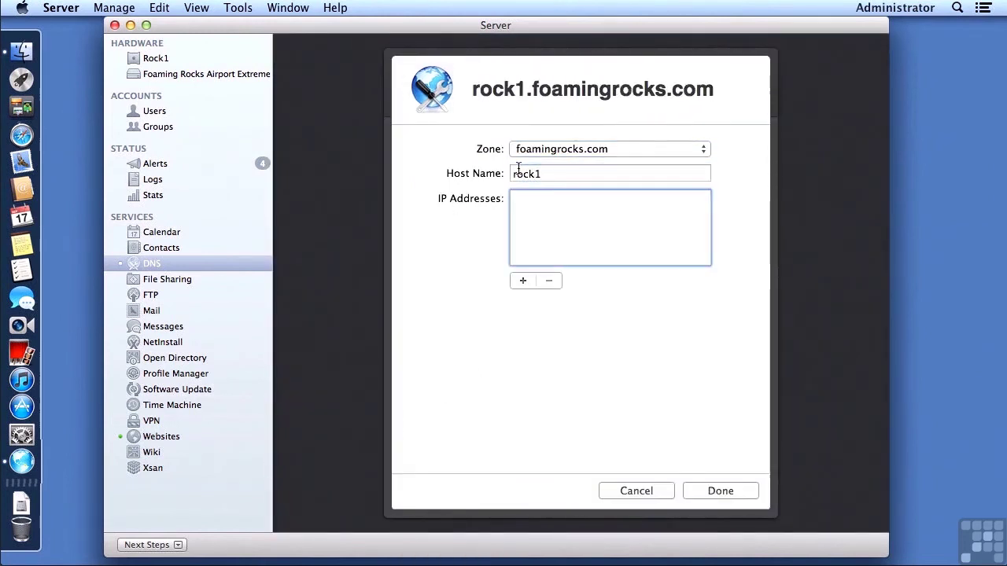
left_click(520, 281)
type("192.168.3.101")
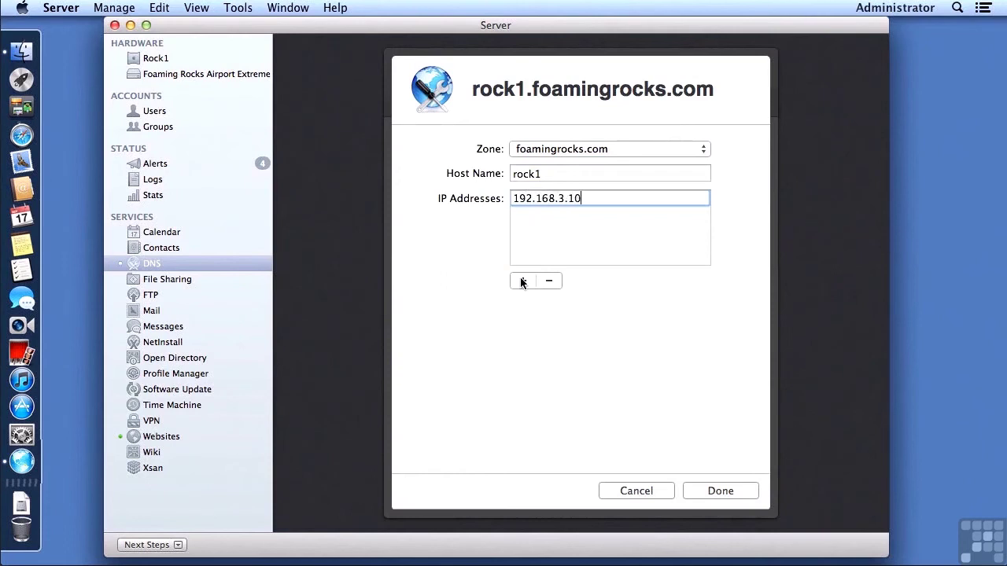
key("Tab")
left_click(712, 491)
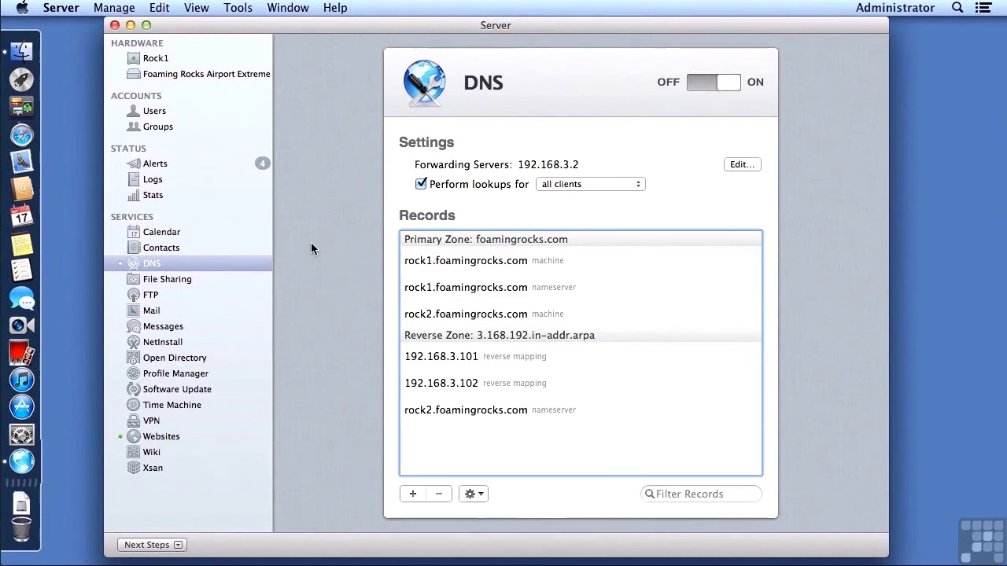
double_click(439, 361)
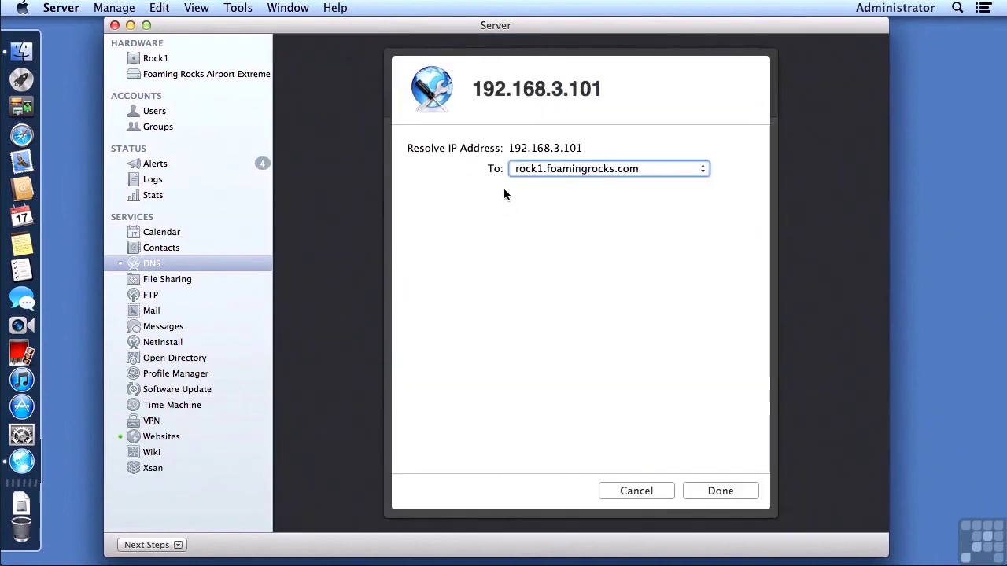
left_click(712, 489)
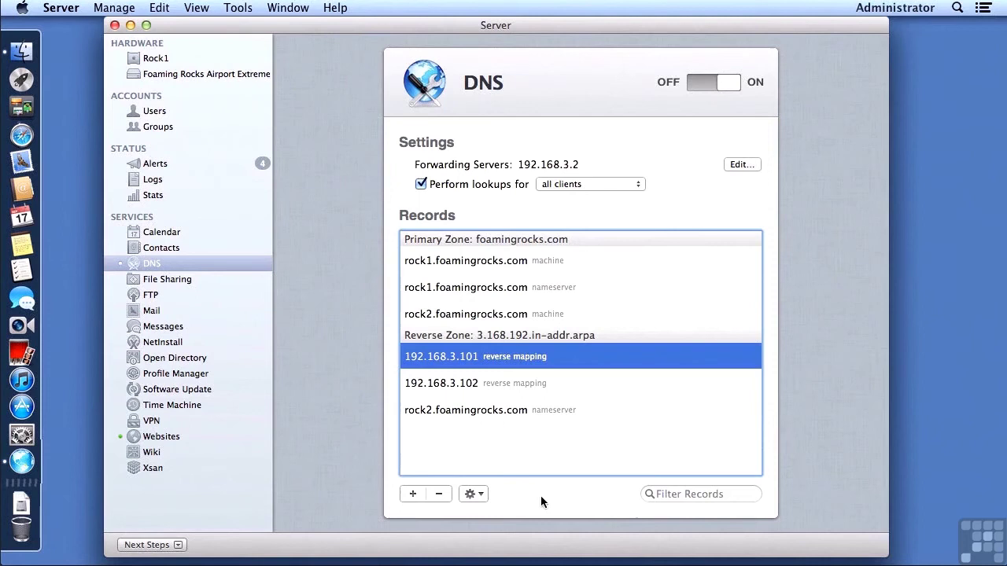
Launch Network Utility from Launchpad's Other folder
left_click(22, 79)
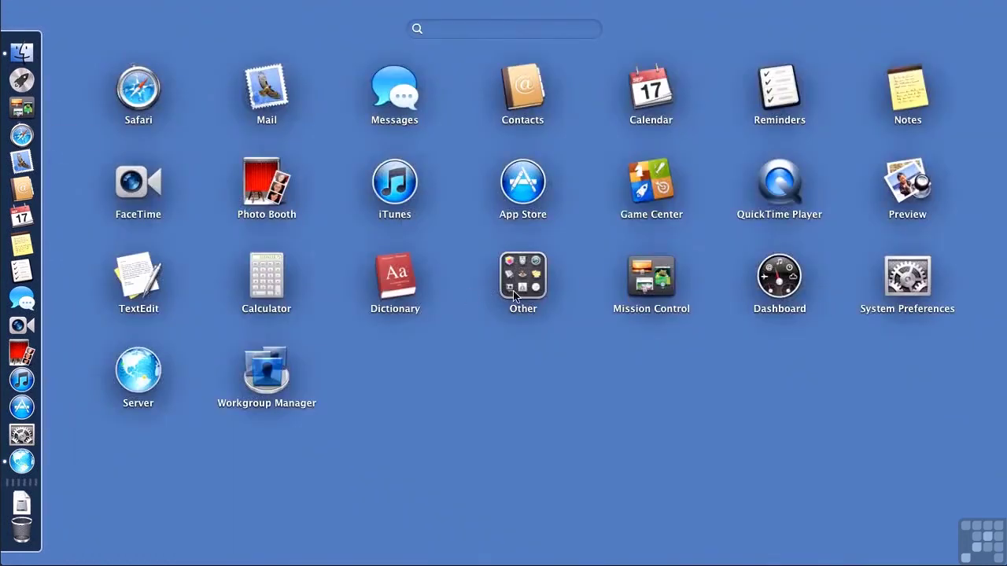
left_click(528, 286)
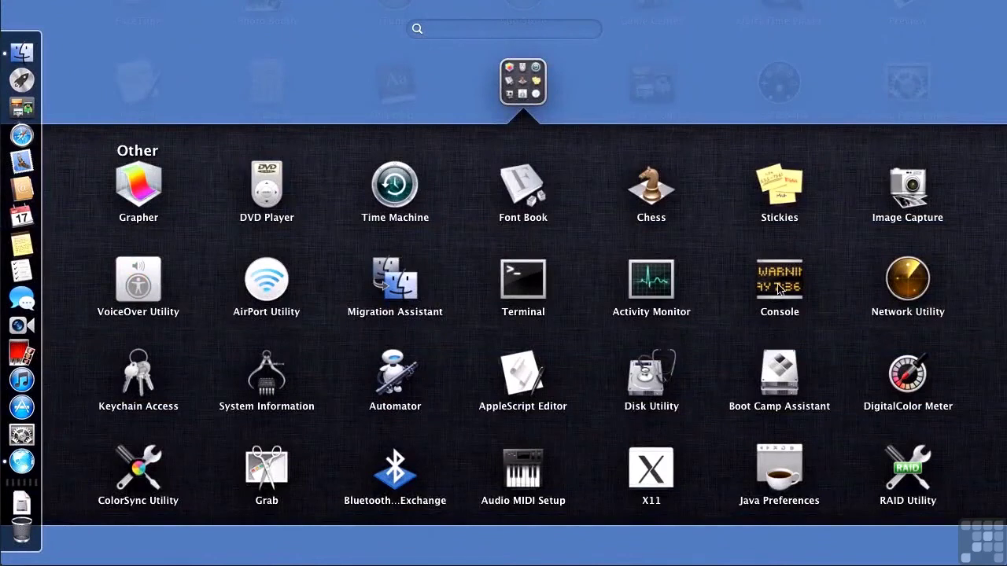
left_click(906, 280)
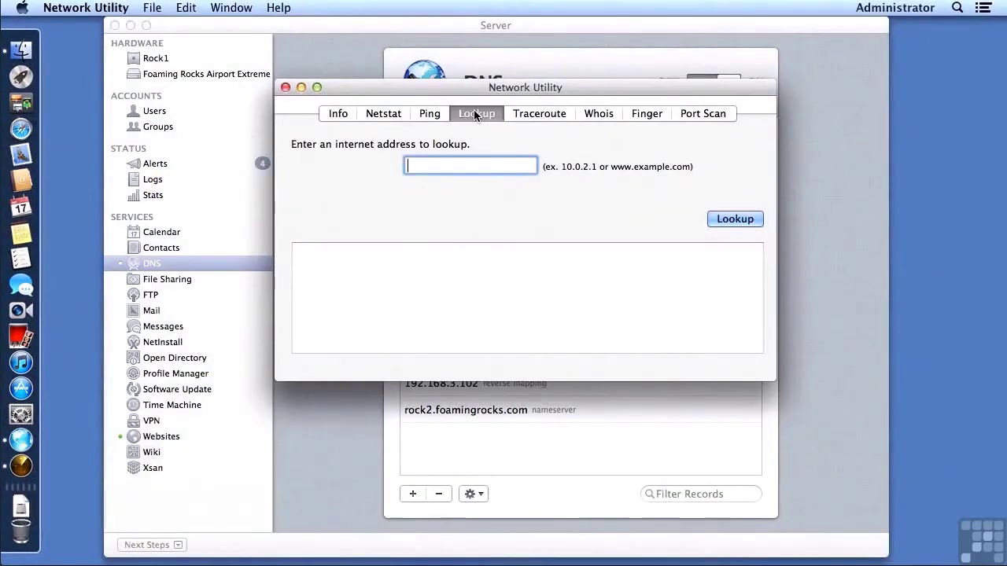
Look up foamingrocks.com and enlarge the window to show the full lookup output
type("foamingrocks.com")
key("Return")
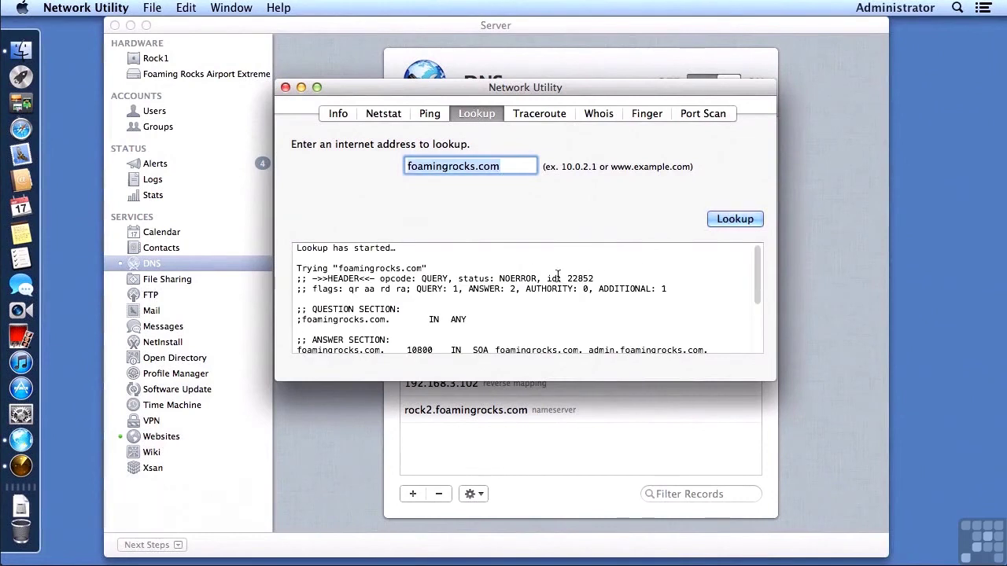
left_click_drag(772, 377, 852, 525)
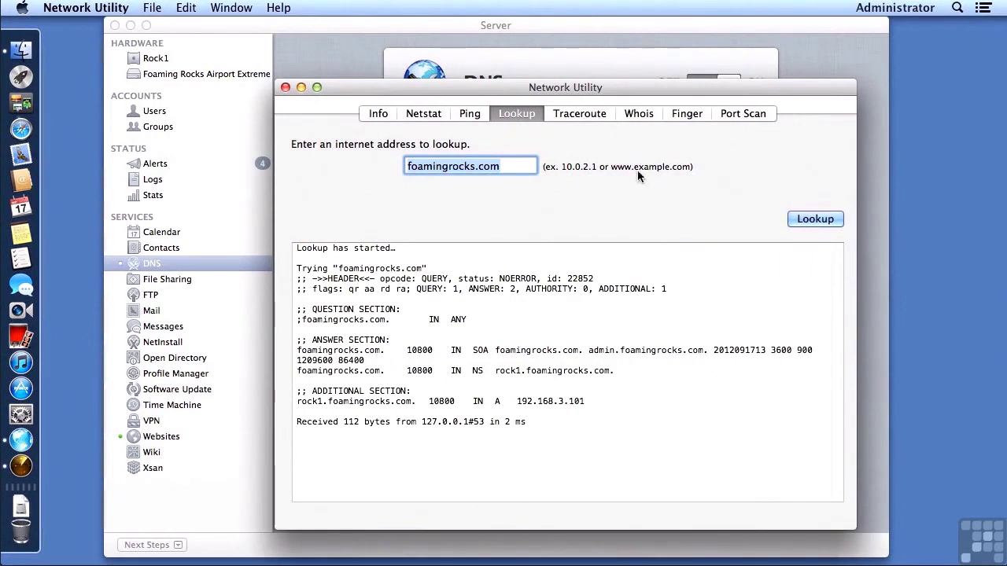
left_click_drag(623, 84, 642, 47)
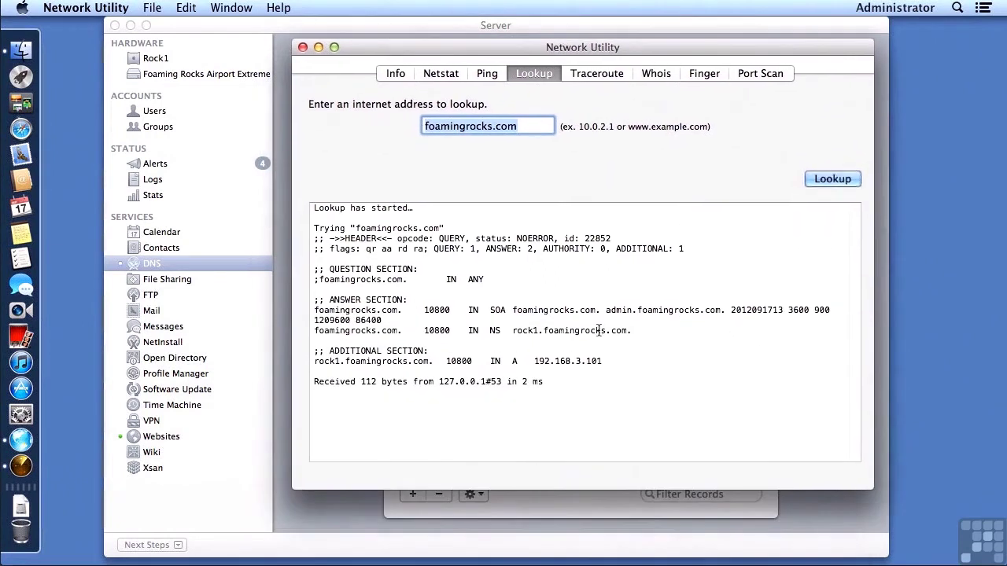
Highlight the rock1 nameserver and 192.168.3.101 address lines, then quit Network Utility
left_click_drag(605, 361, 295, 357)
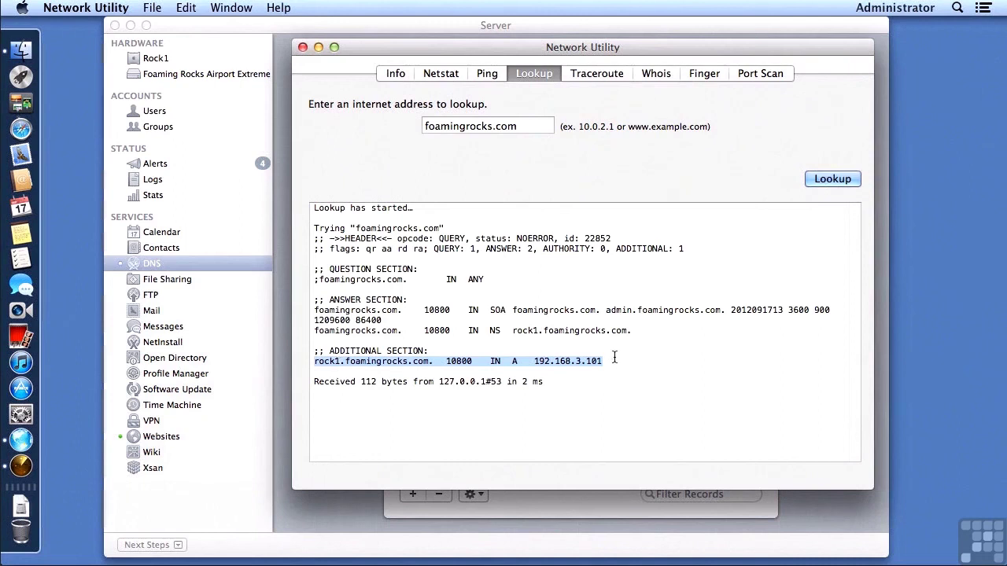
left_click_drag(630, 330, 512, 325)
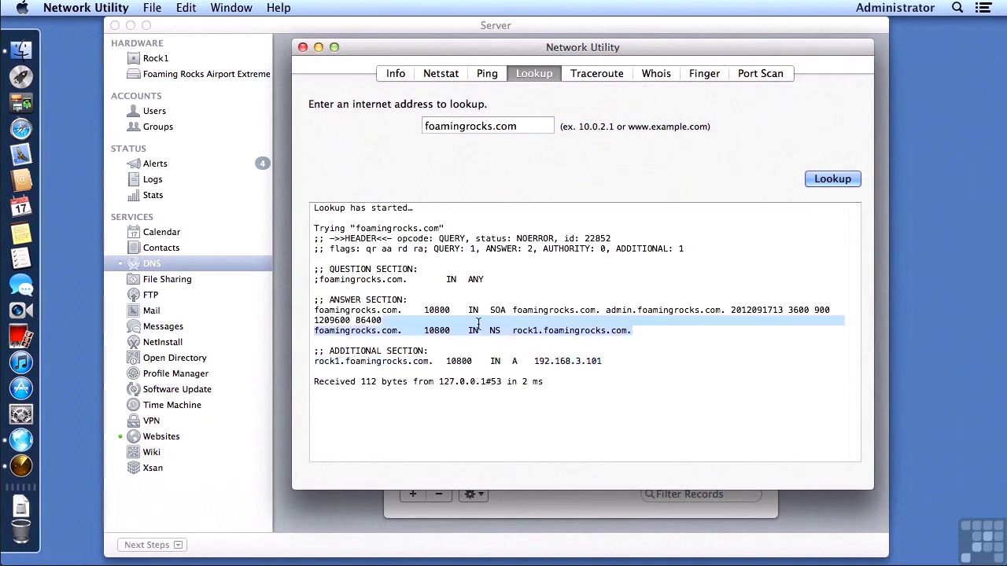
left_click_drag(602, 361, 310, 361)
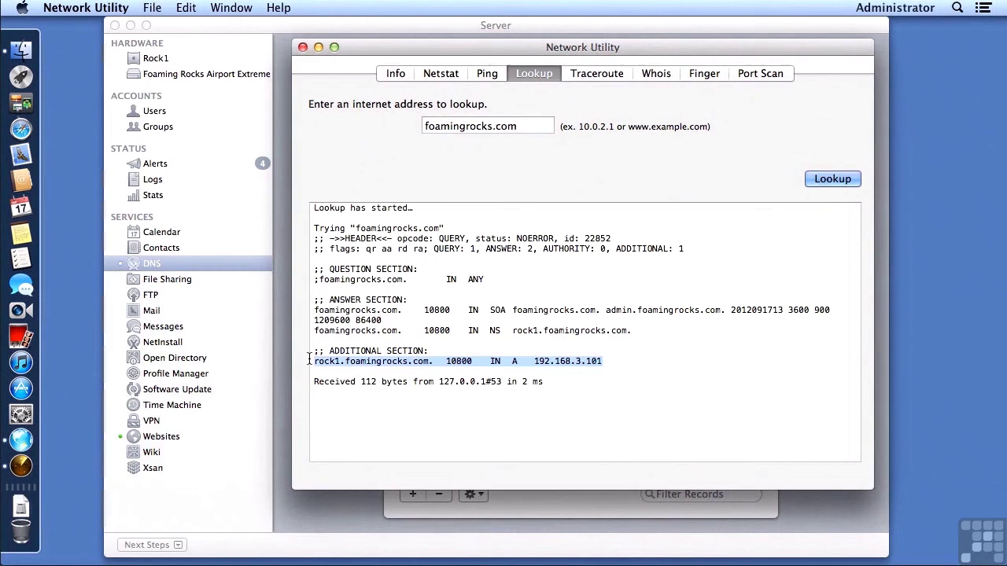
left_click(322, 344)
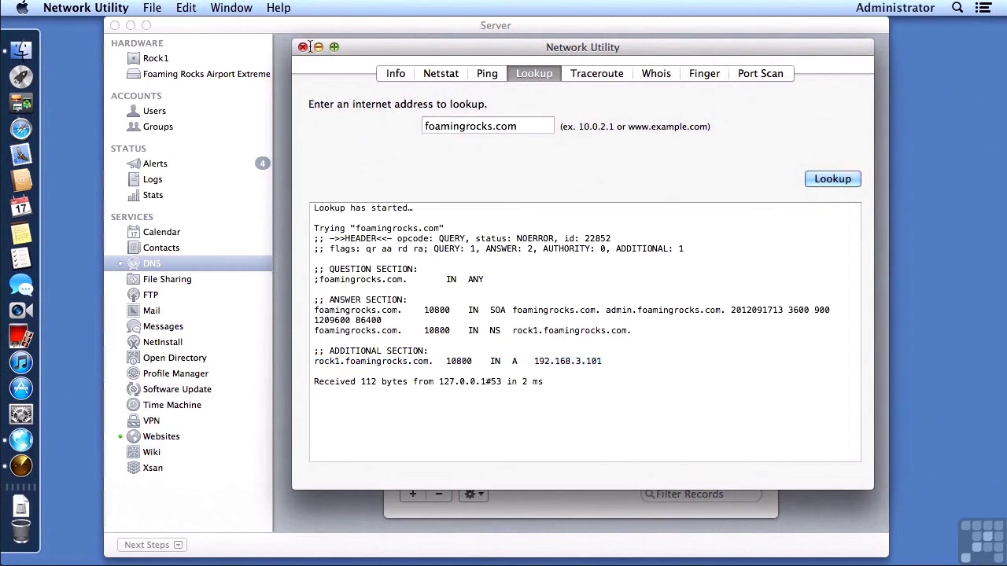
key("super+q")
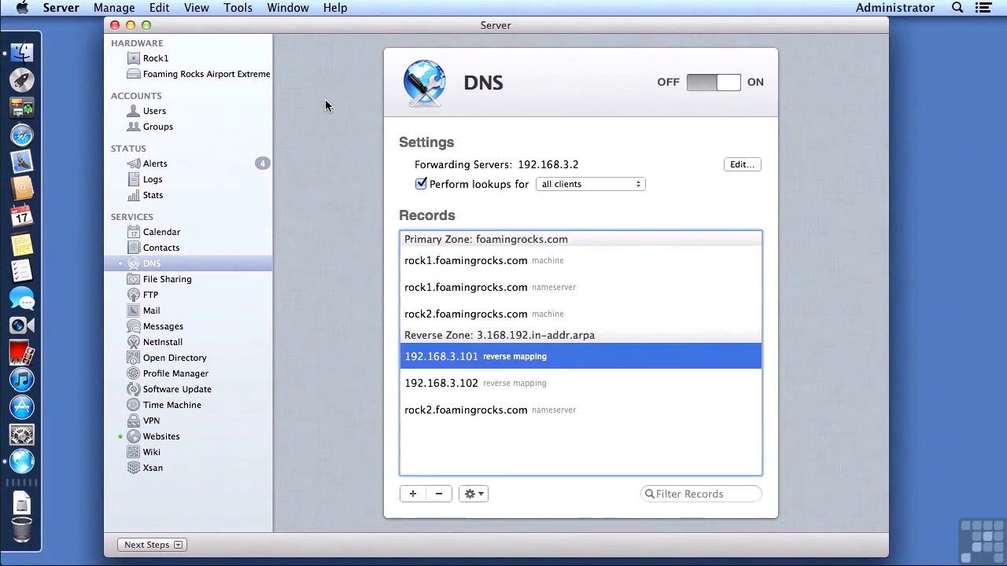
Change 'Perform lookups for' from all clients to only some clients
left_click(420, 184)
left_click(420, 184)
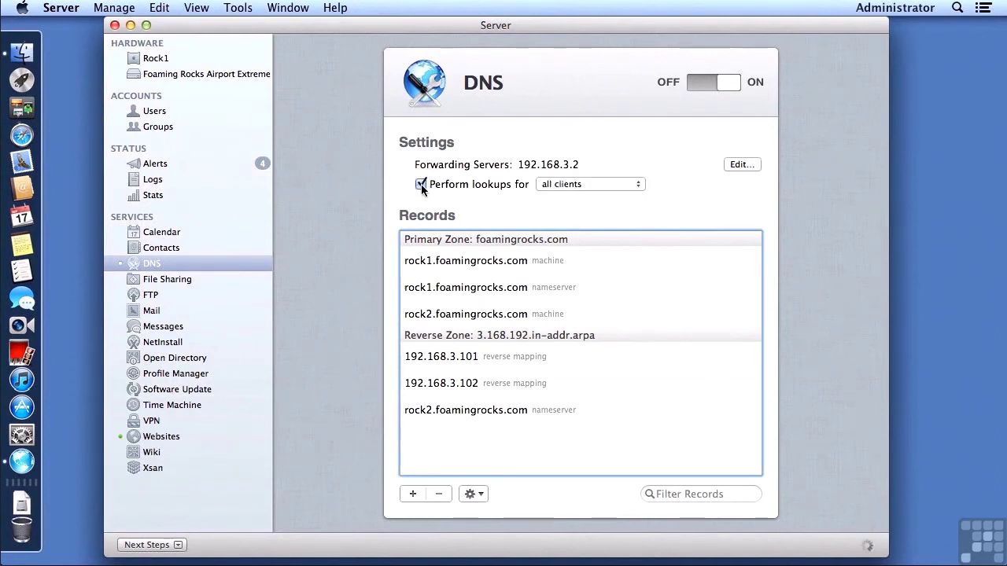
left_click(580, 184)
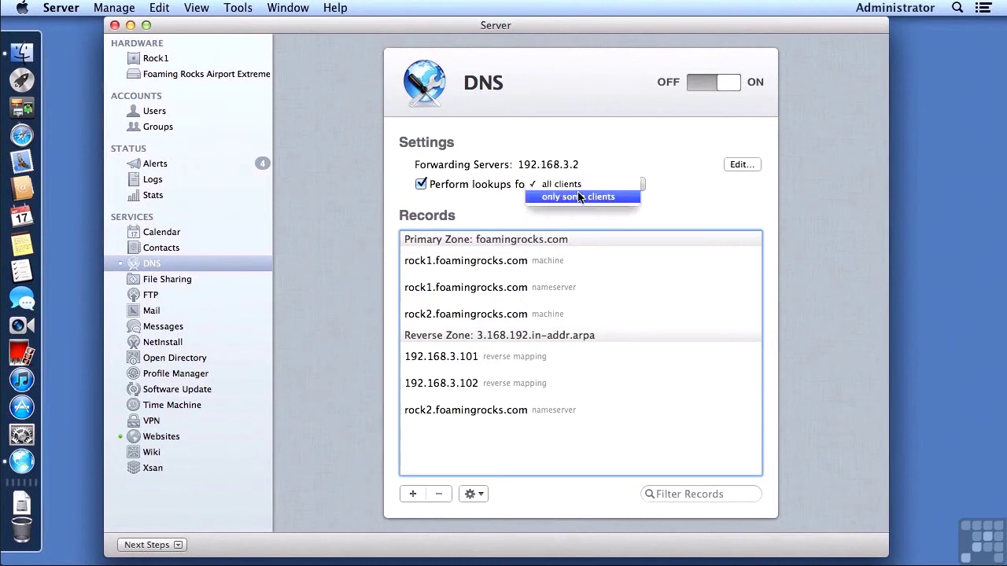
left_click(577, 195)
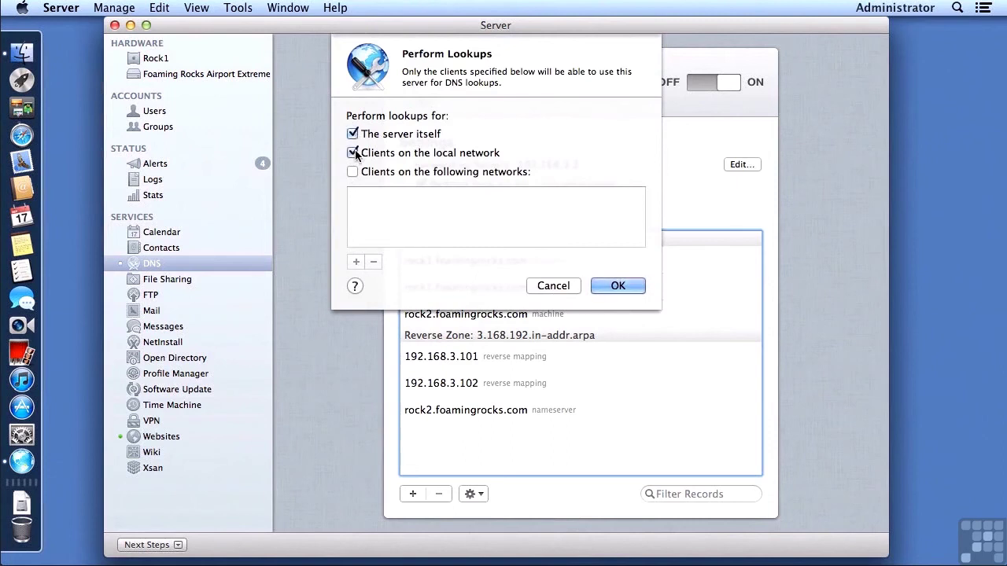
Limit DNS lookups to clients on specific networks, add 192.168.3.1/16, and confirm
left_click(353, 171)
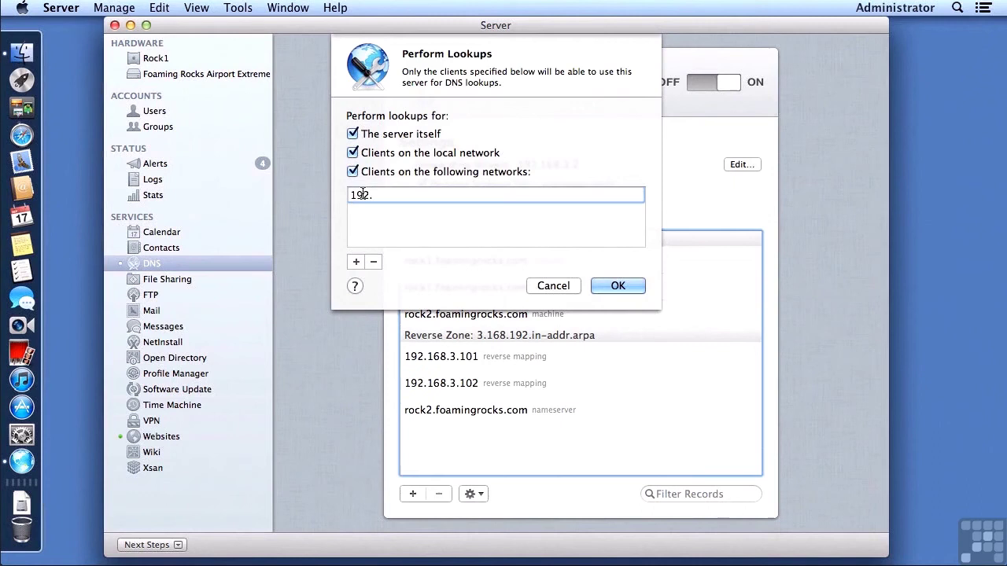
type("192.168.3.")
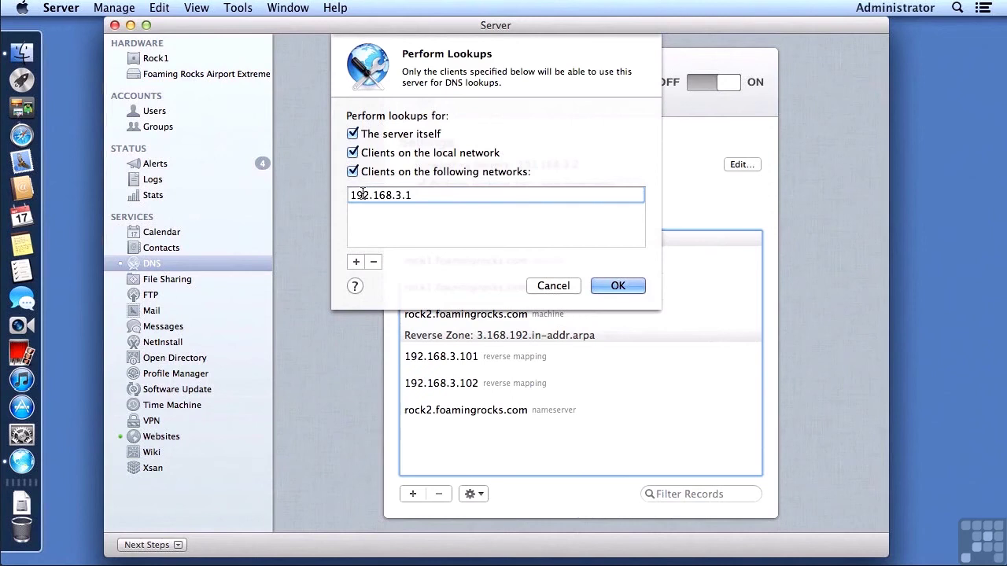
type("1/16")
key("Return")
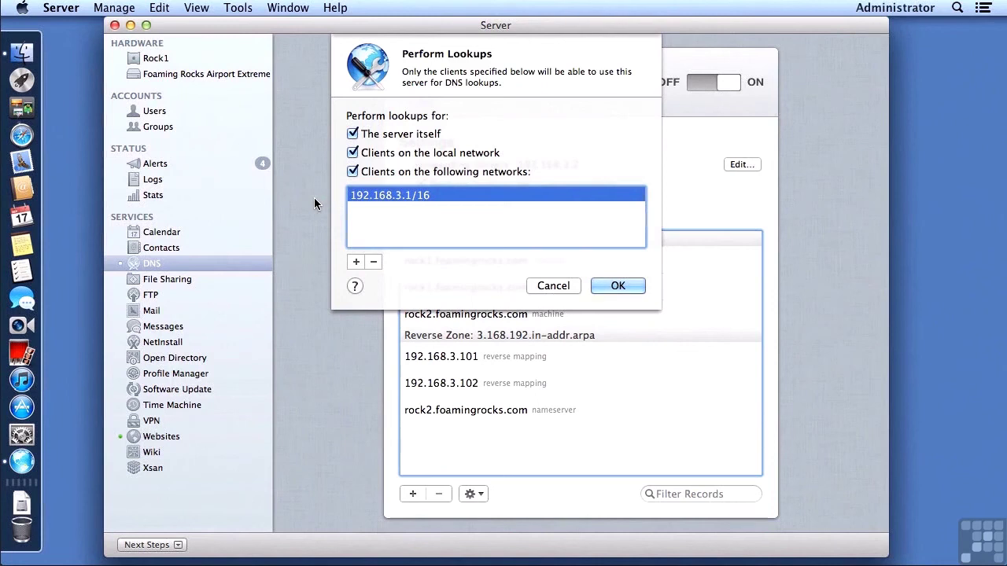
left_click(601, 288)
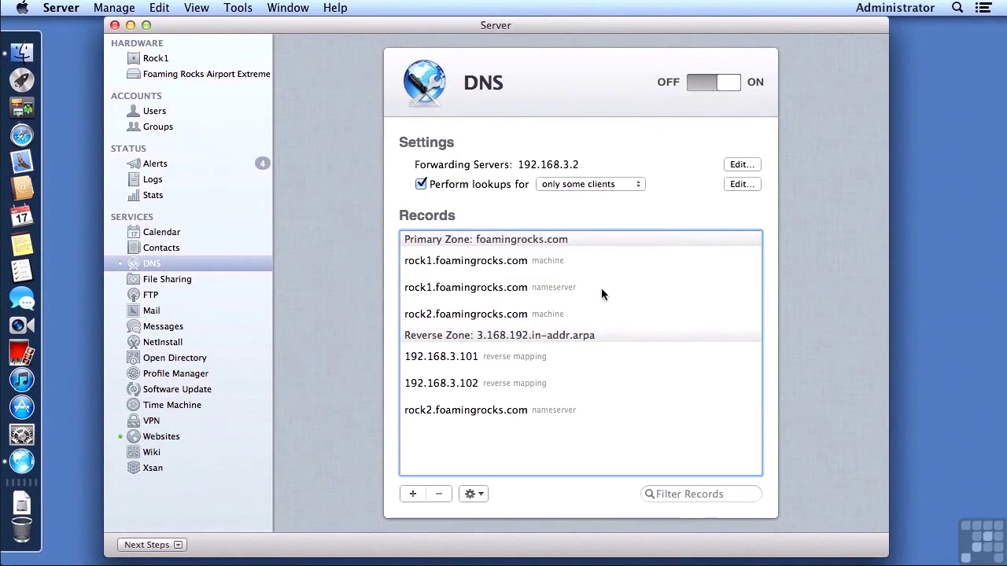
Set lookups back to all clients and begin adding a mail exchanger record
left_click(555, 186)
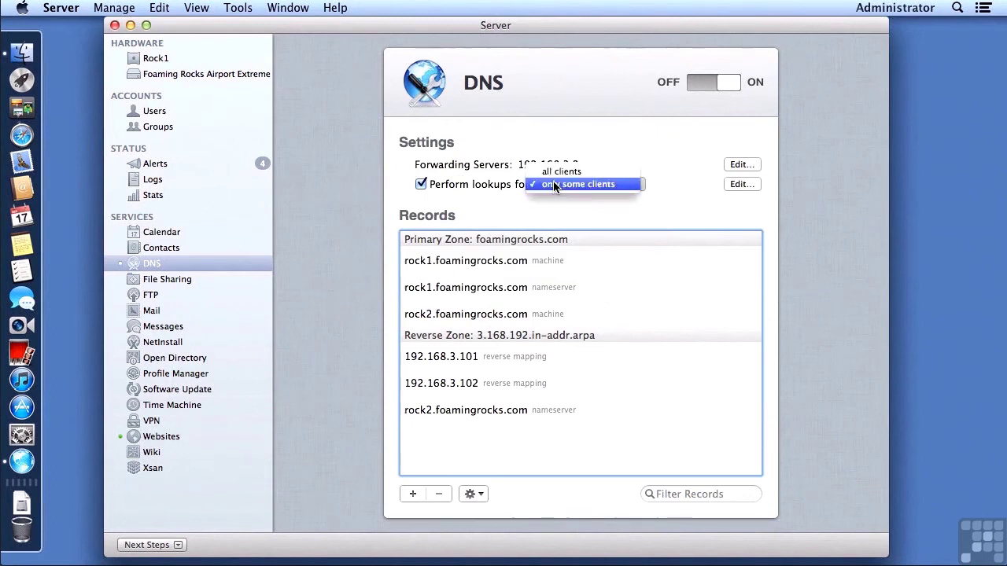
left_click(555, 174)
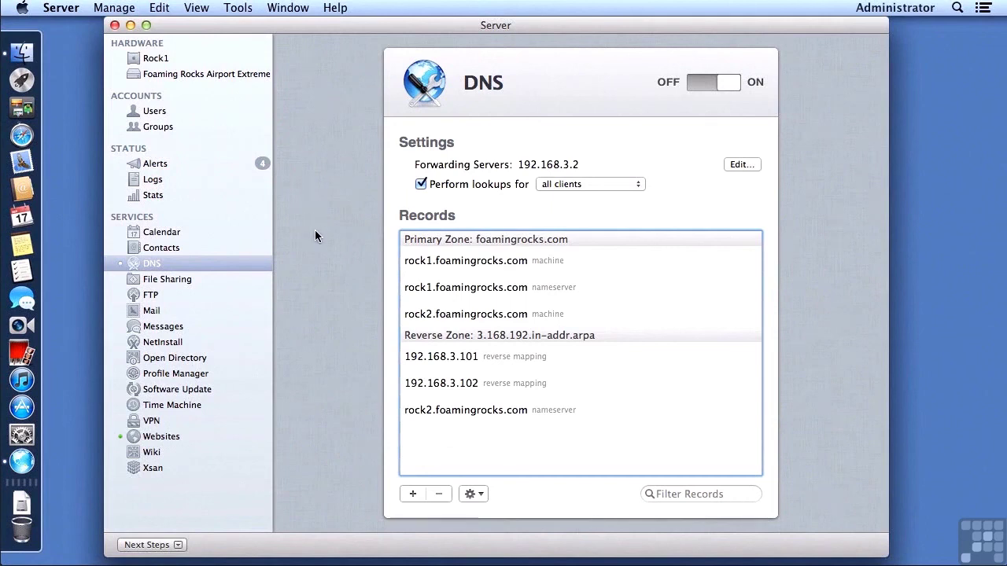
left_click(411, 494)
left_click(410, 499)
left_click(411, 496)
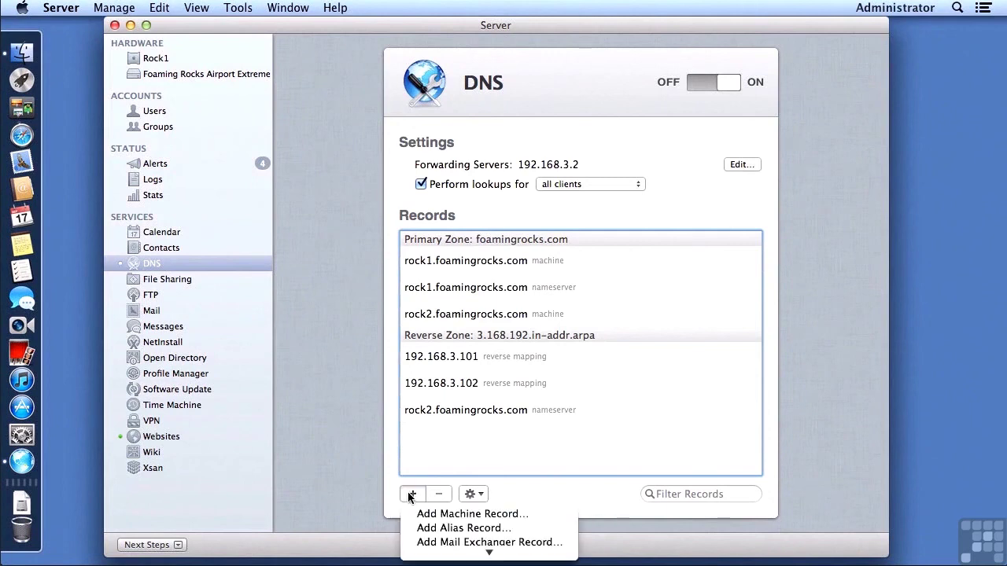
left_click(418, 542)
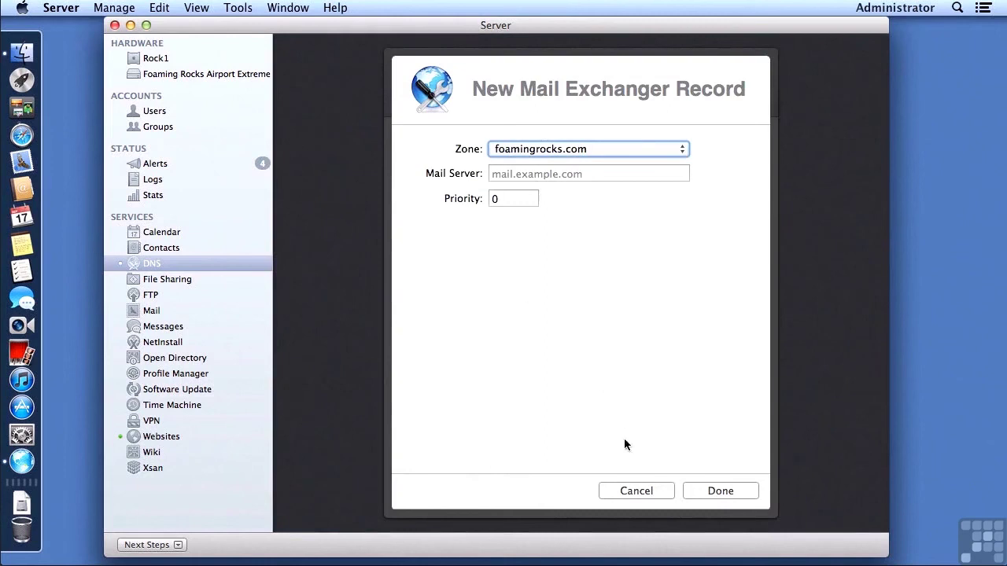
Cancel the new mail exchanger record and switch the list to host names only
left_click(633, 490)
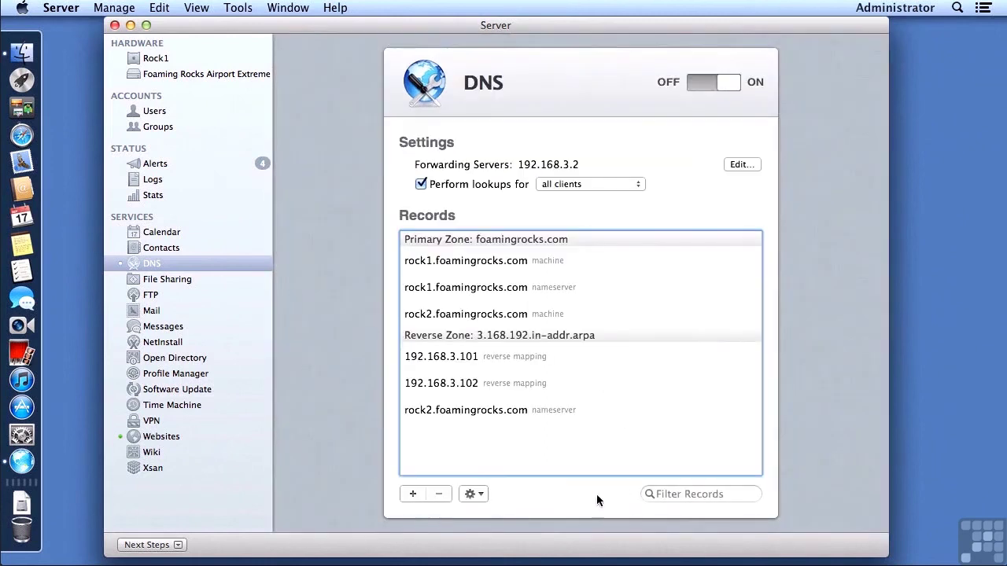
left_click(476, 494)
left_click(488, 538)
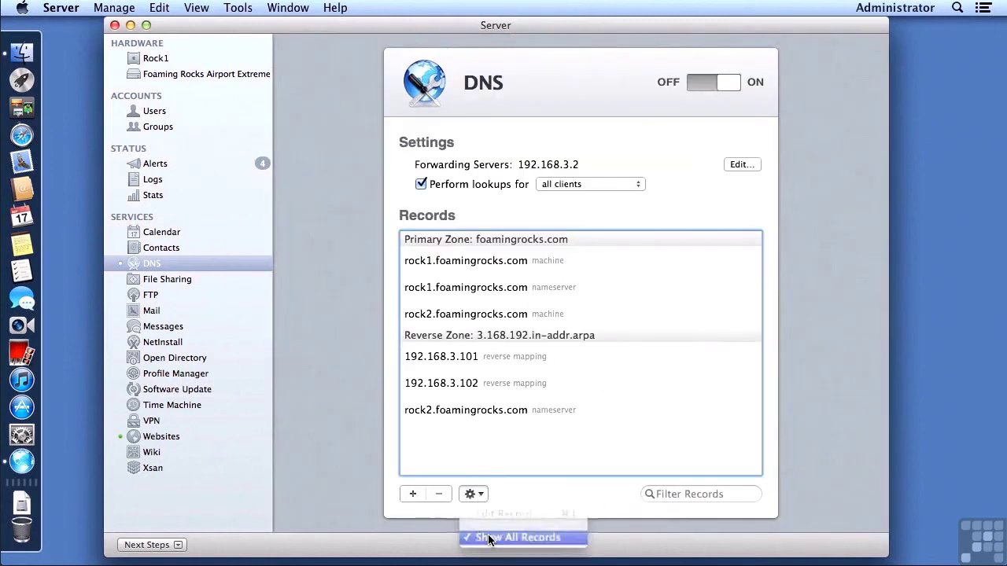
Select the rock1.foamingrocks.com host name in the list
left_click(440, 280)
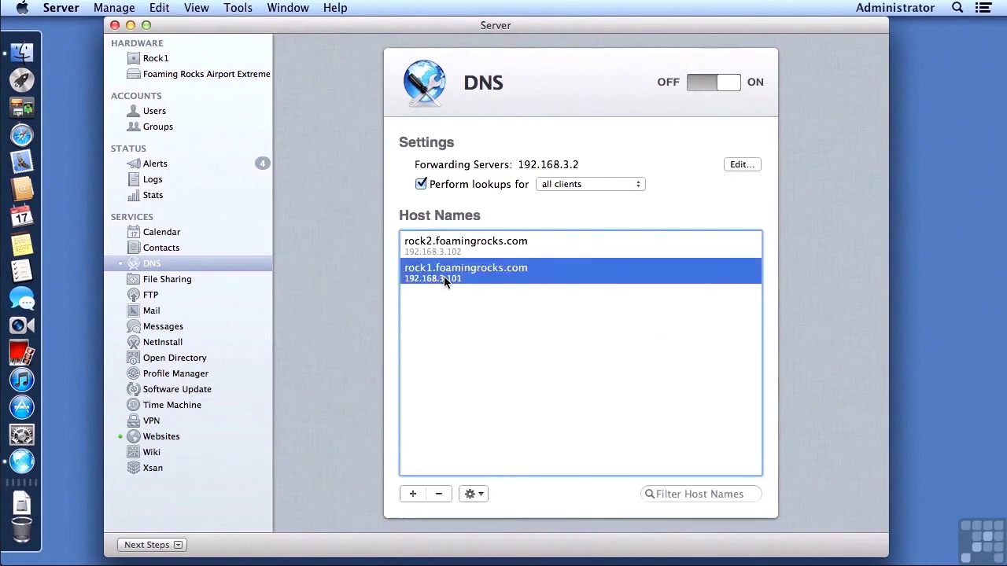
left_click(466, 494)
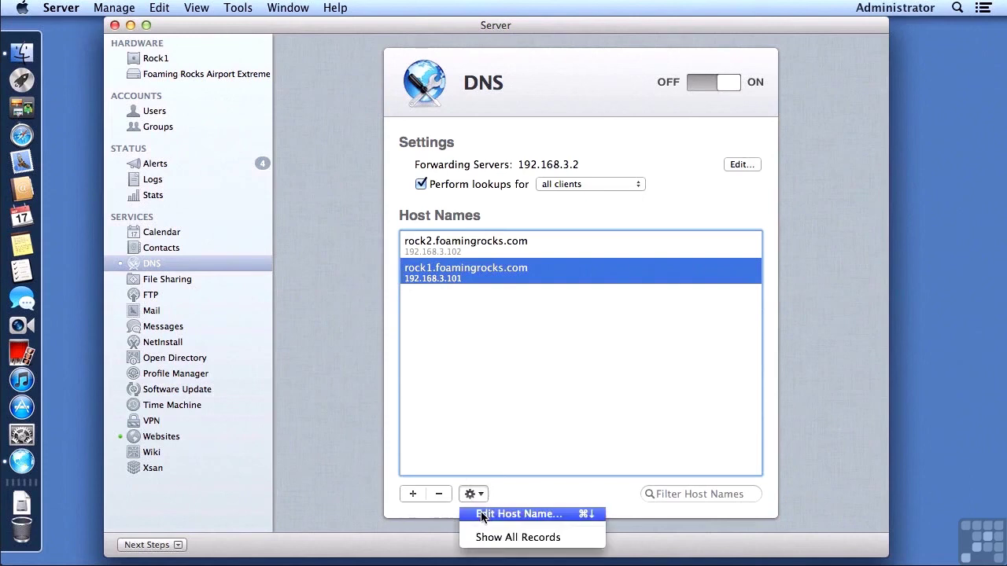
left_click(479, 280)
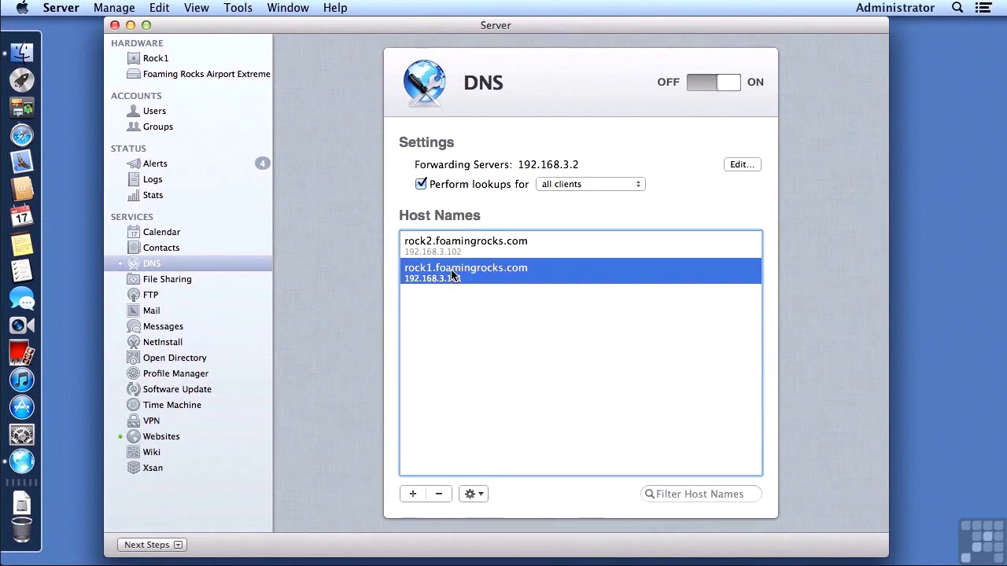
Turn on 'Create an MX record for this host name' for rock1.foamingrocks.com and save
double_click(450, 271)
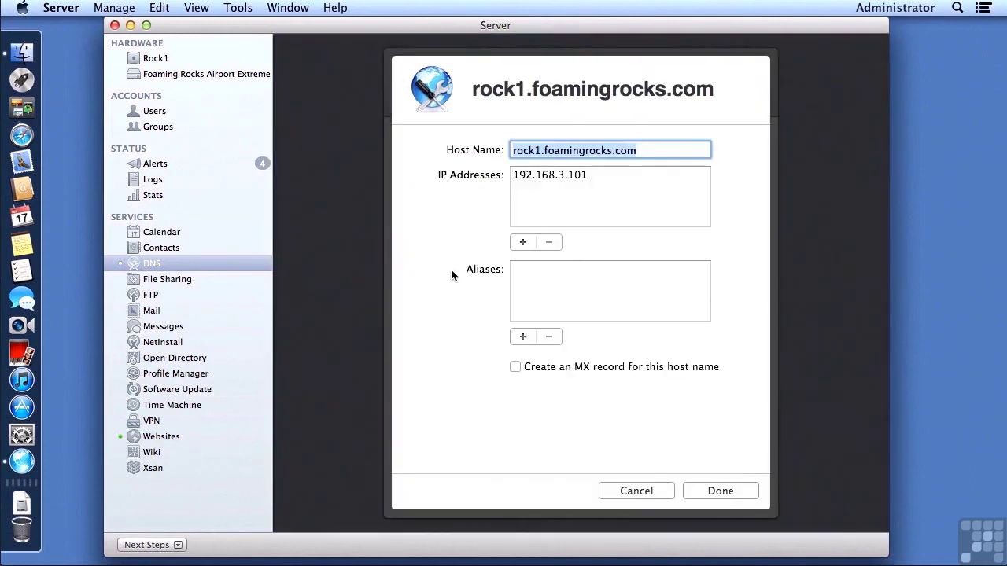
left_click(516, 367)
left_click(721, 490)
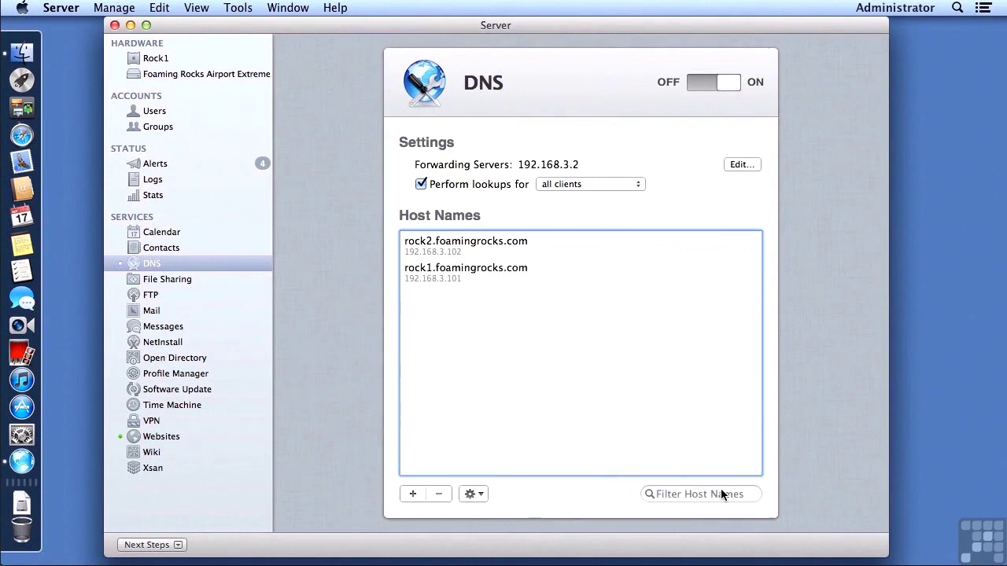
Show all records again and inspect rock1's mail exchanger record with priority 0
left_click(473, 494)
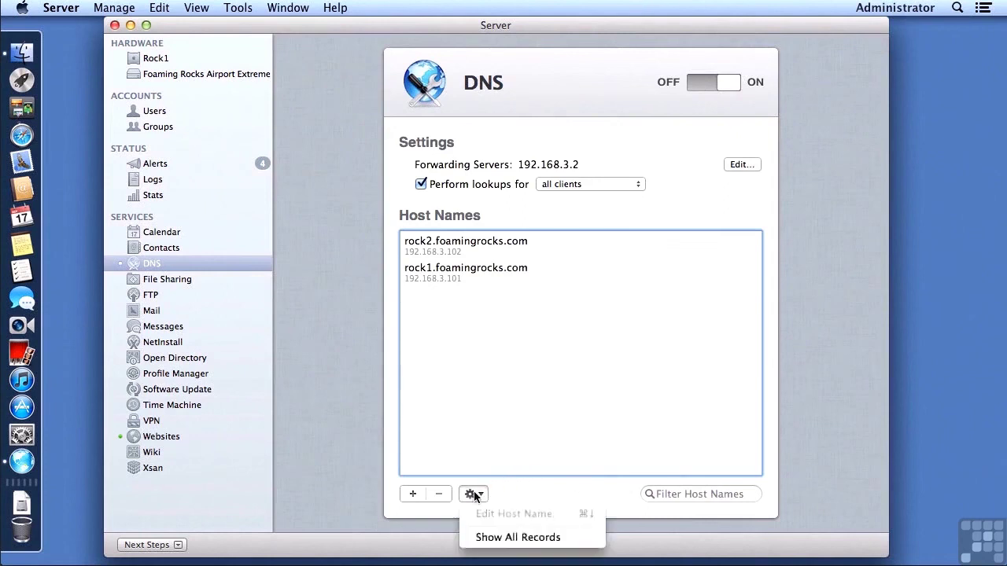
left_click(482, 537)
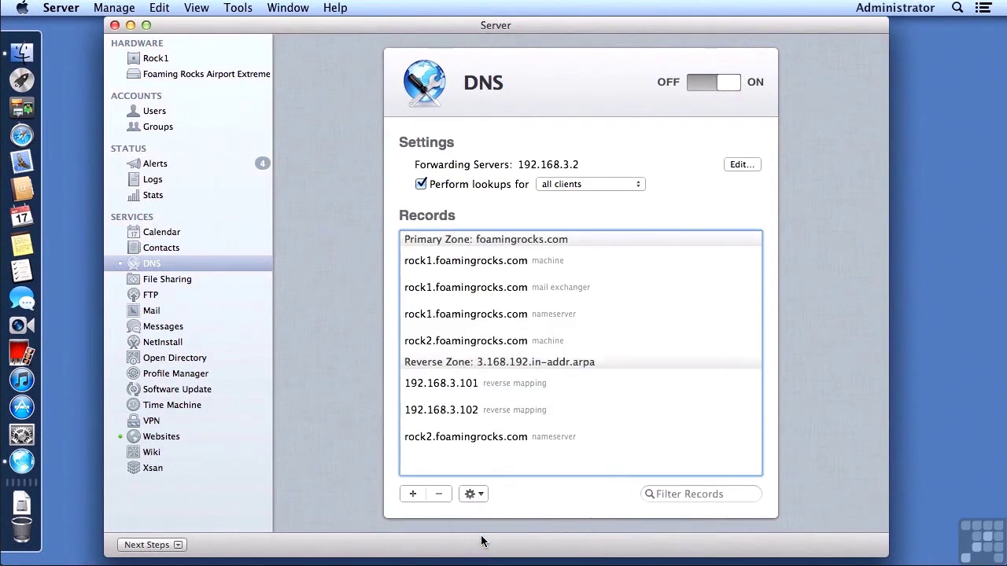
double_click(453, 289)
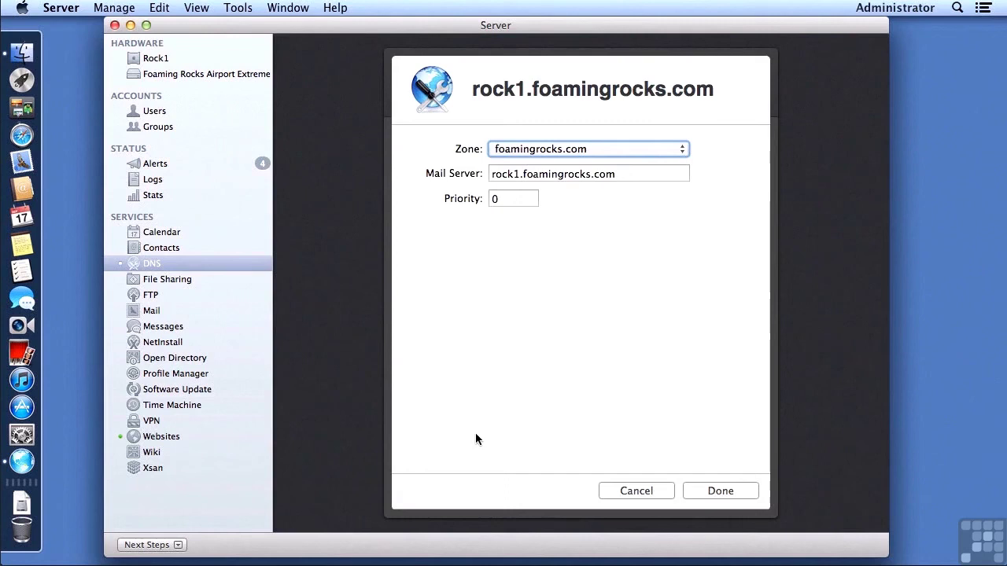
left_click(691, 490)
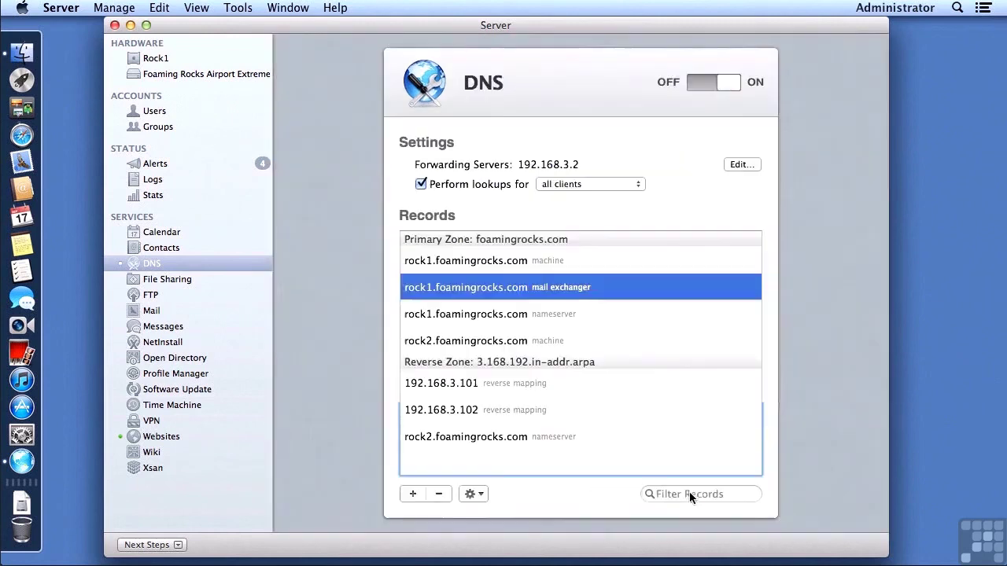
Launch Terminal from Launchpad, resize its window to 114×36, and make it full screen
left_click(22, 80)
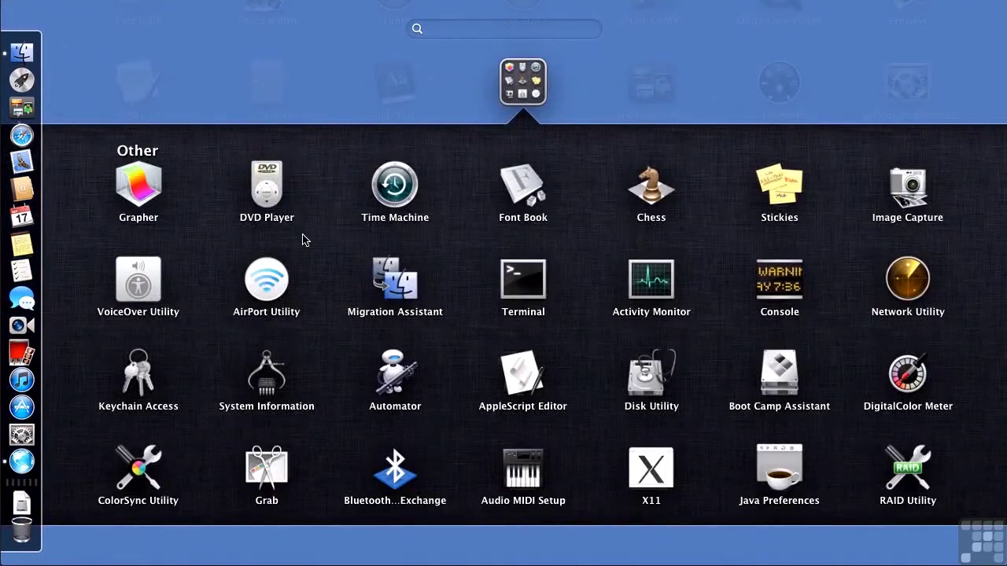
left_click(522, 285)
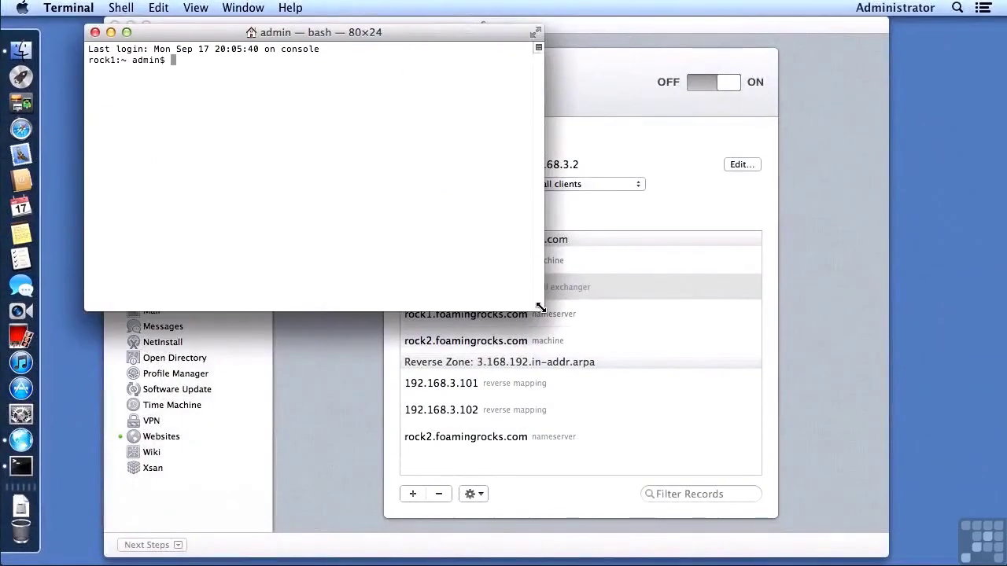
left_click_drag(541, 309, 731, 443)
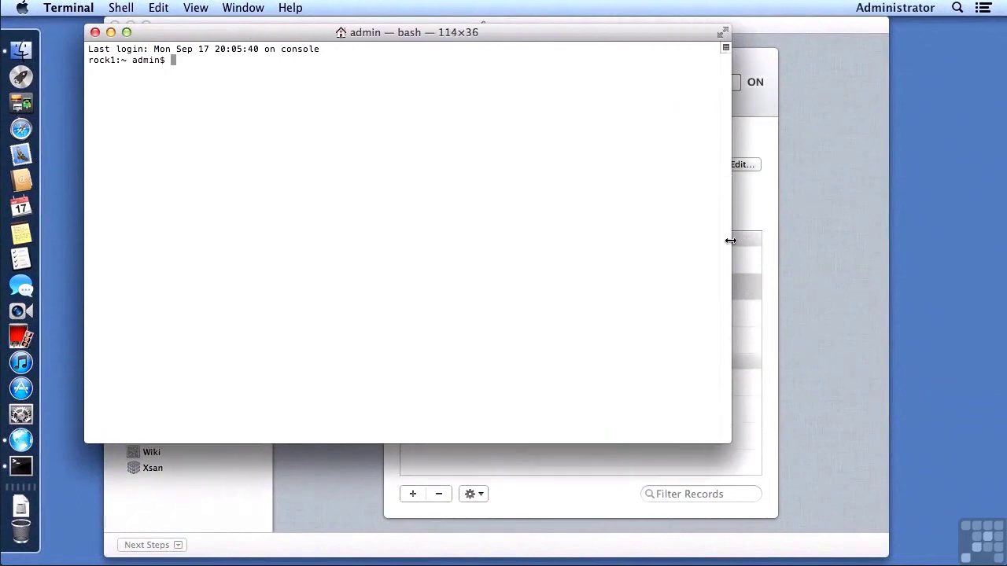
left_click(723, 33)
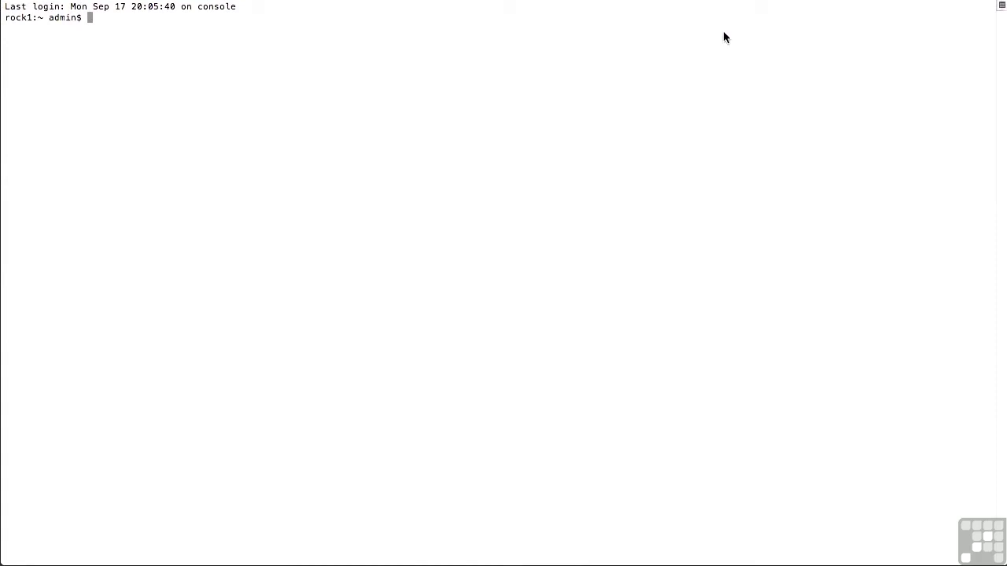
Enlarge the terminal text and run 'sudo serveradmin status dns' to confirm DNS is RUNNING
key("super+plus")
key("super+plus")
key("super+plus")
key("super+plus")
key("super+plus")
key("super+plus")
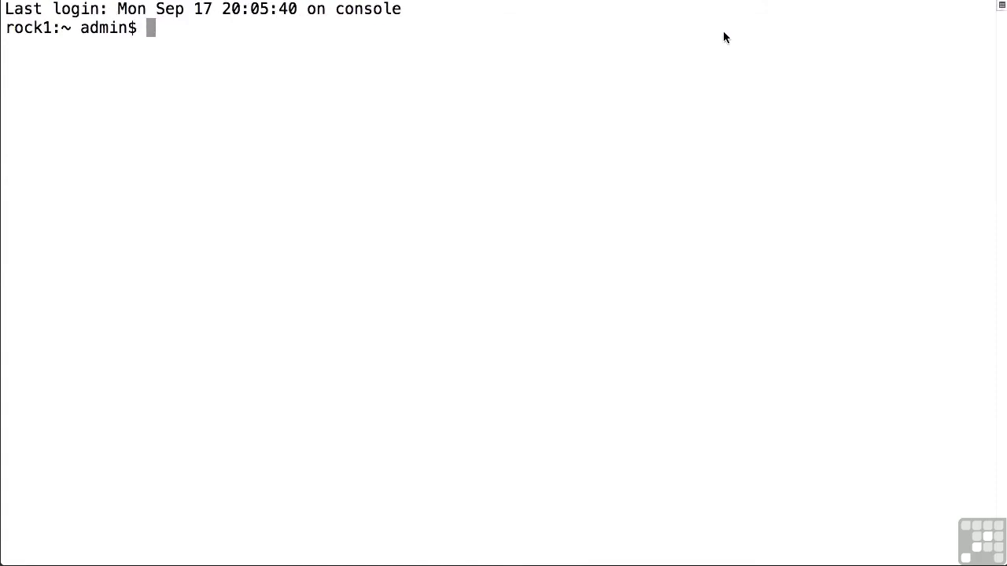
type("sudo ser")
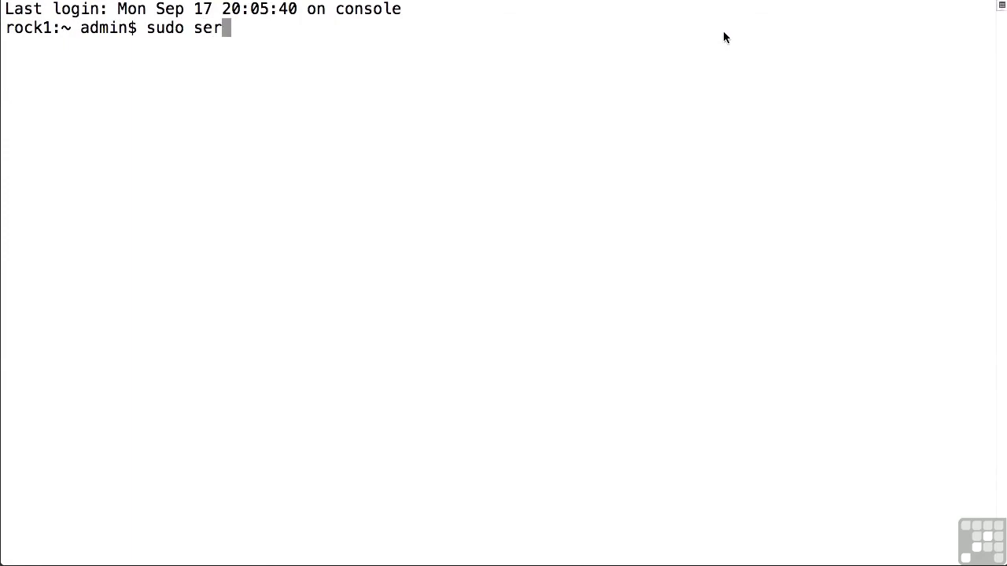
type("ver")
type("admin ")
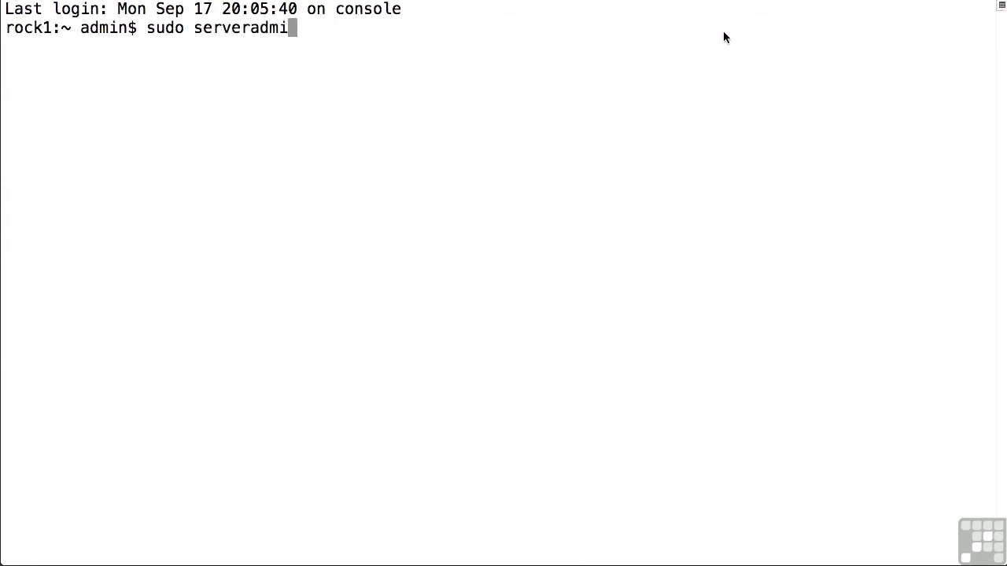
type("status dn")
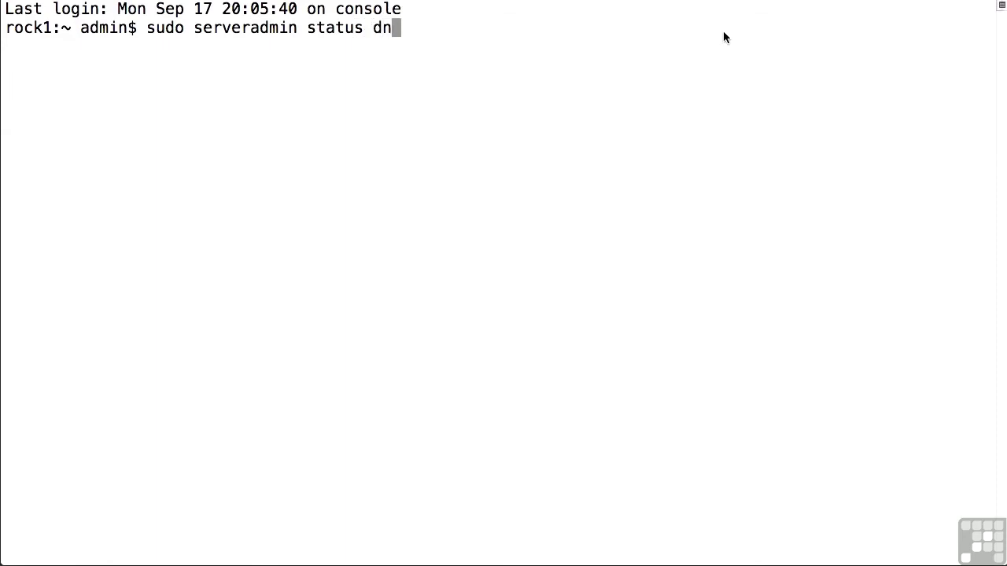
type("s")
key("Return")
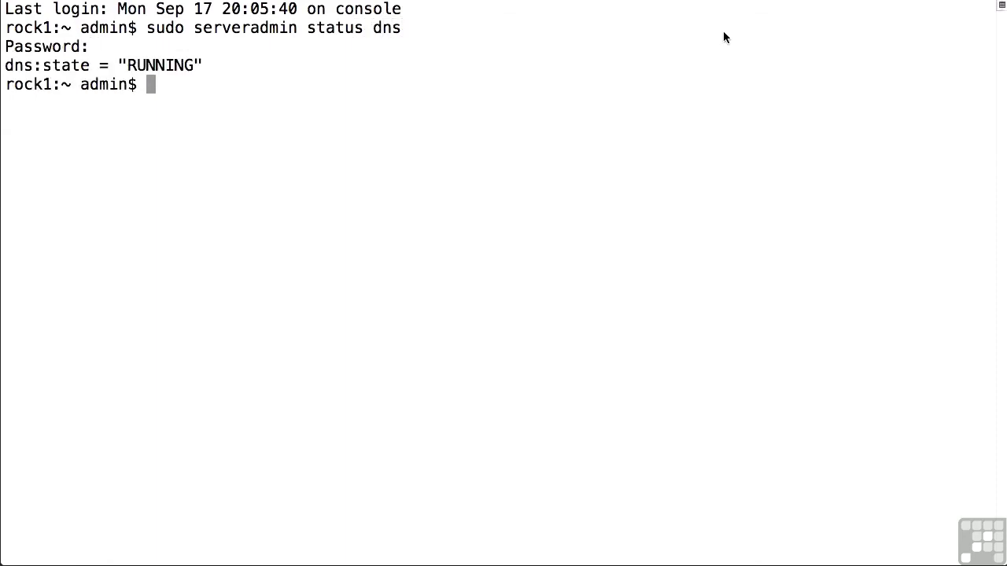
Run 'sudo serveradmin fullstatus dns', showing BIND 9.8.1-P1 with 2 primary zones
key("Up")
key("Left")
key("Left")
key("Left")
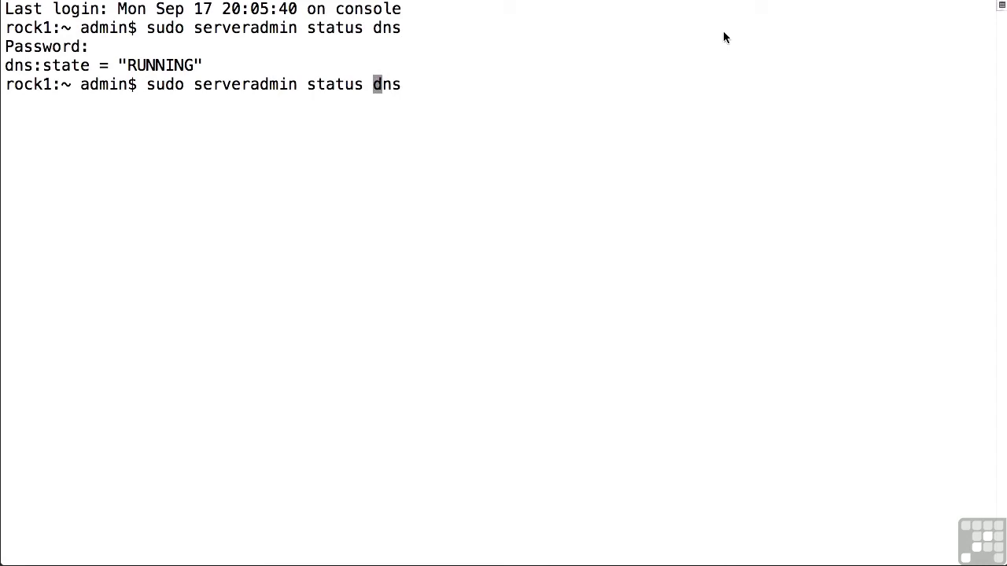
type("fullstatus")
key("Return")
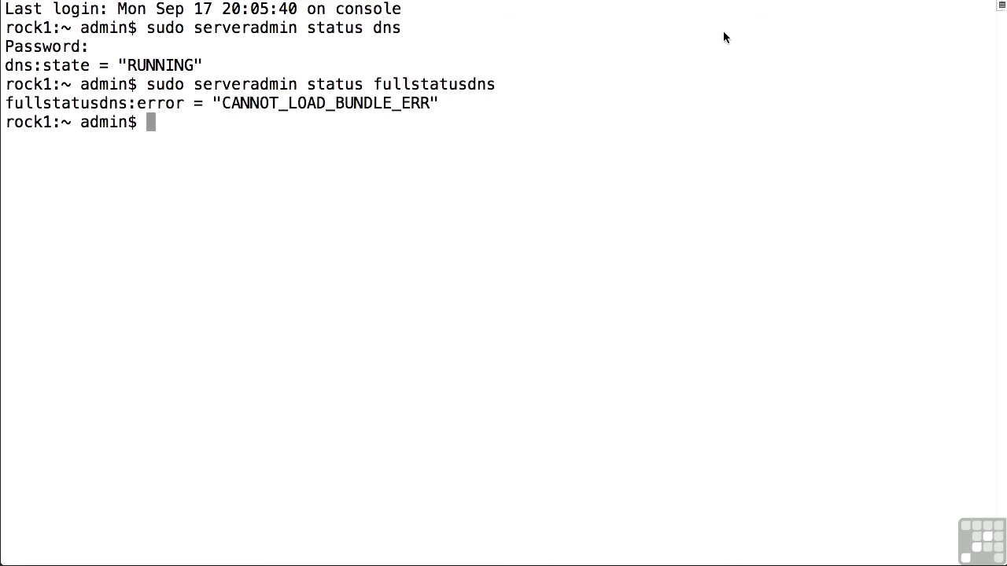
key("Up")
key("Left")
key("Left")
key("Left")
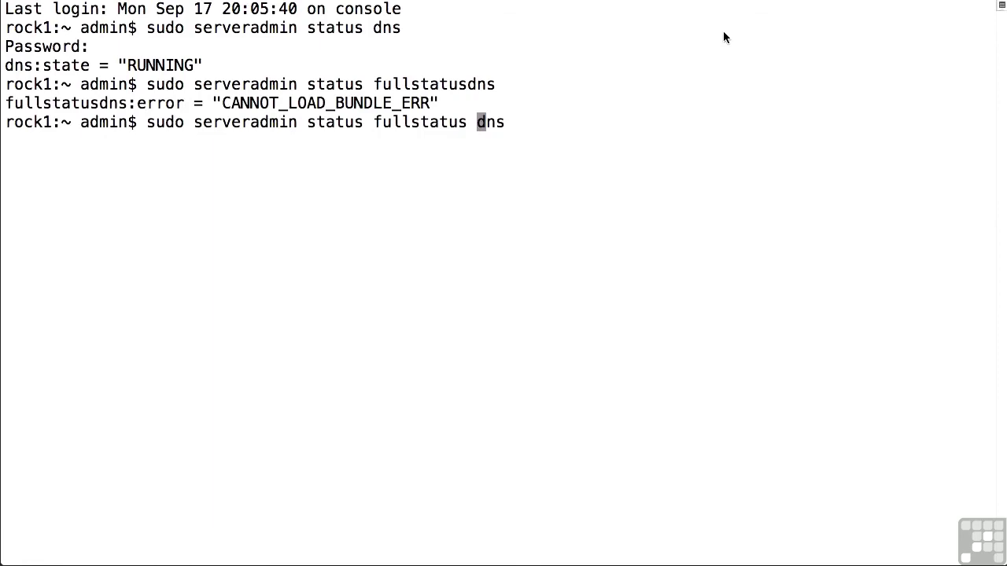
key("Return")
key("Up")
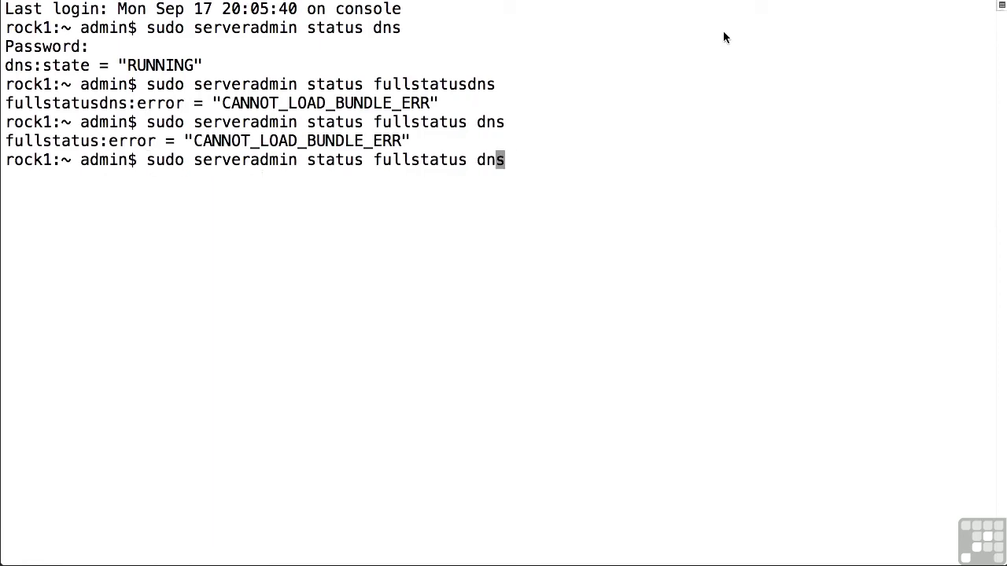
key("Left")
key("Left")
key("Left")
key("Left")
key("Left")
key("Left")
key("Left")
key("Left")
key("Left")
key("Left")
key("Left")
key("Left")
key("Left")
key("Left")
key("BackSpace")
key("BackSpace")
key("BackSpace")
key("BackSpace")
key("BackSpace")
key("BackSpace")
key("BackSpace")
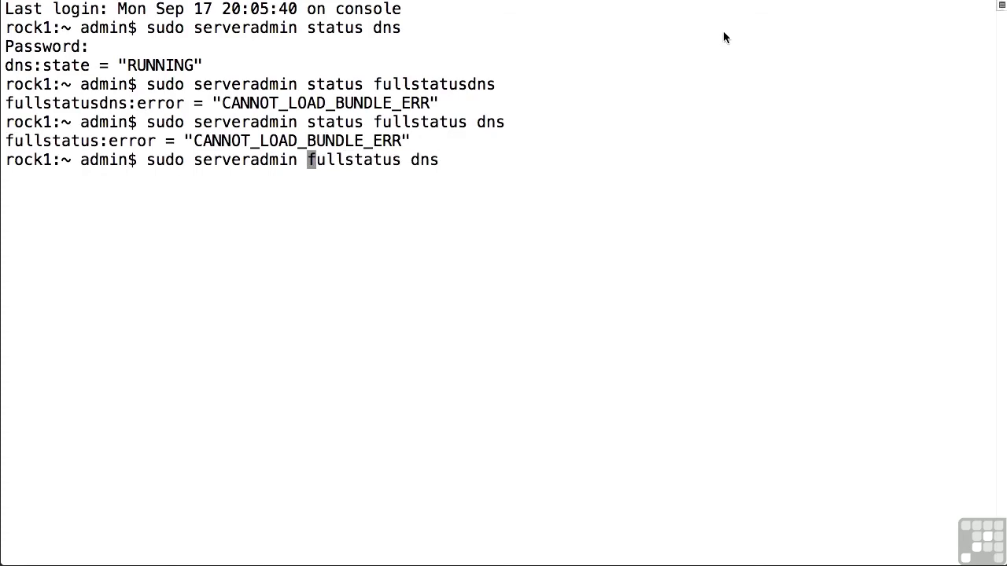
key("Return")
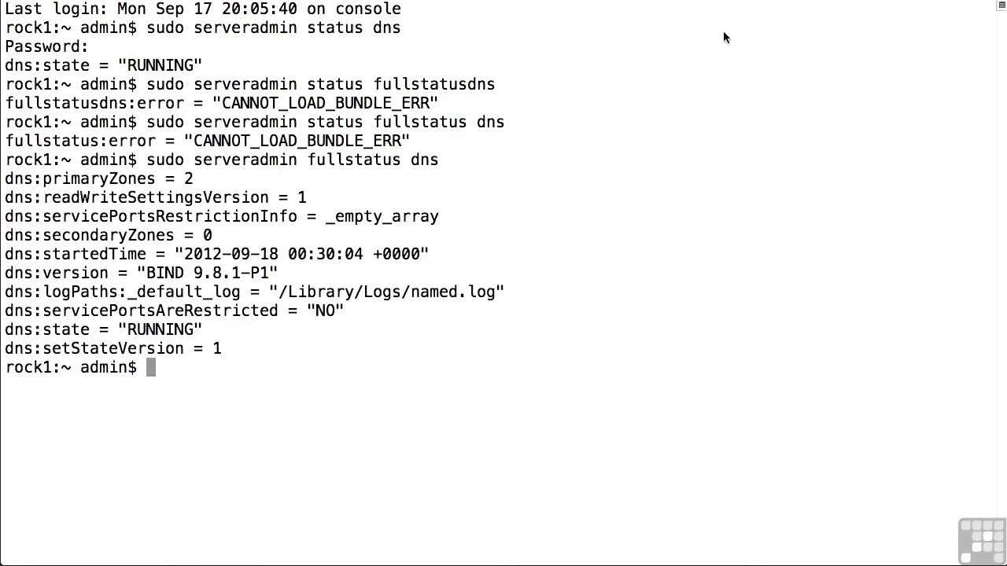
left_click_drag(510, 292, 6, 293)
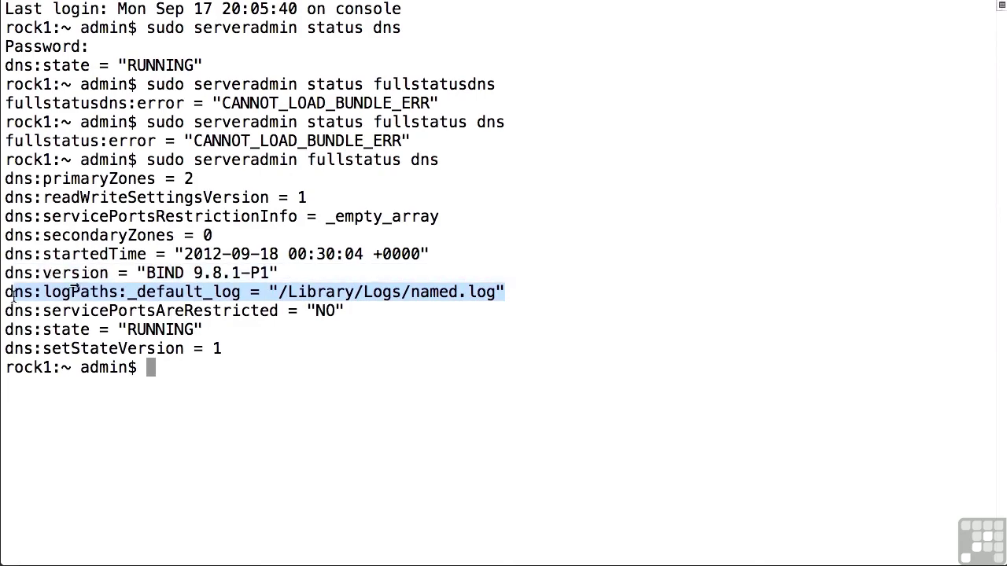
left_click(142, 272)
left_click_drag(143, 273, 276, 274)
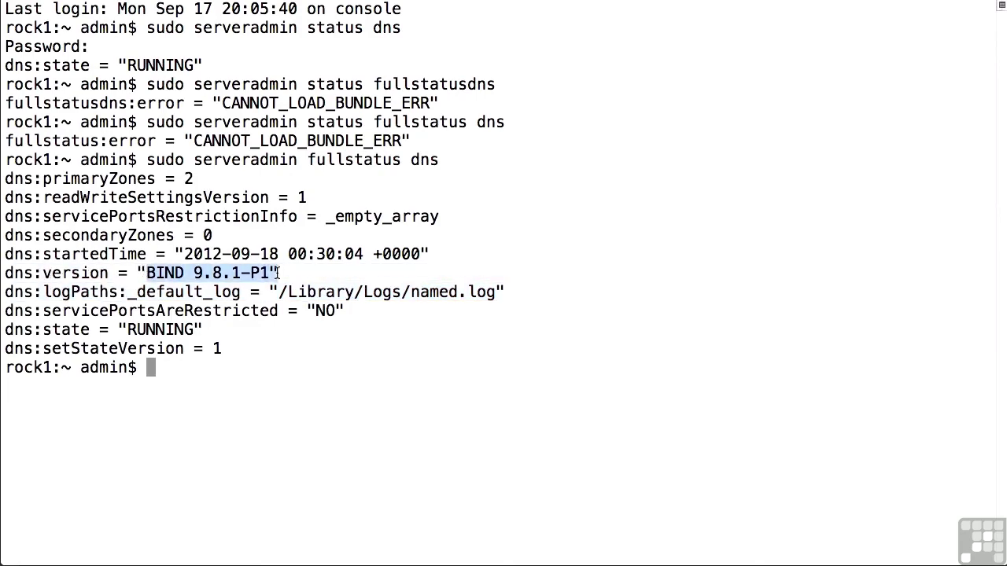
left_click(295, 275)
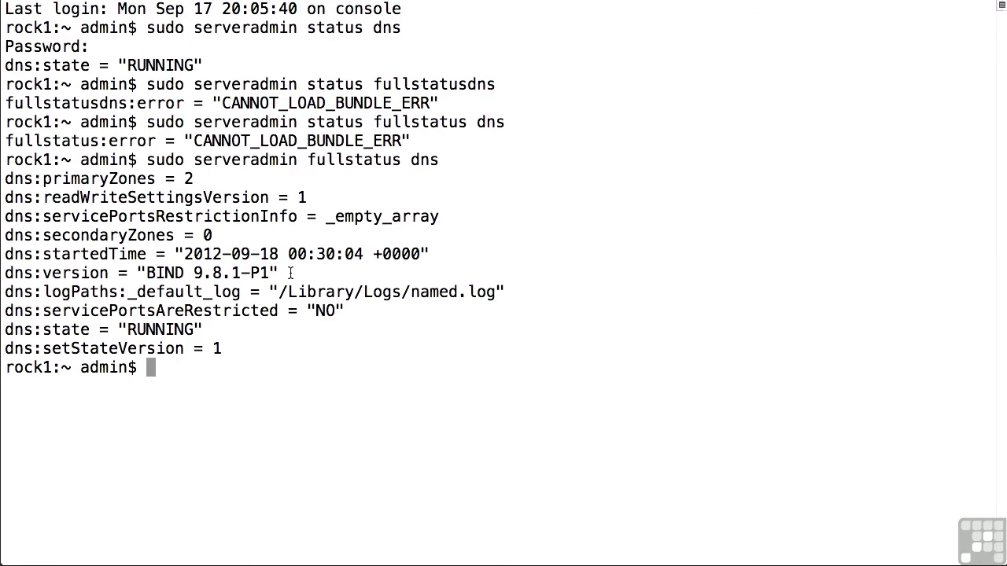
Run 'sudo serveradmin settings dns' to list all zone settings, including rock1 and rock2 reverse mappings
key("Up")
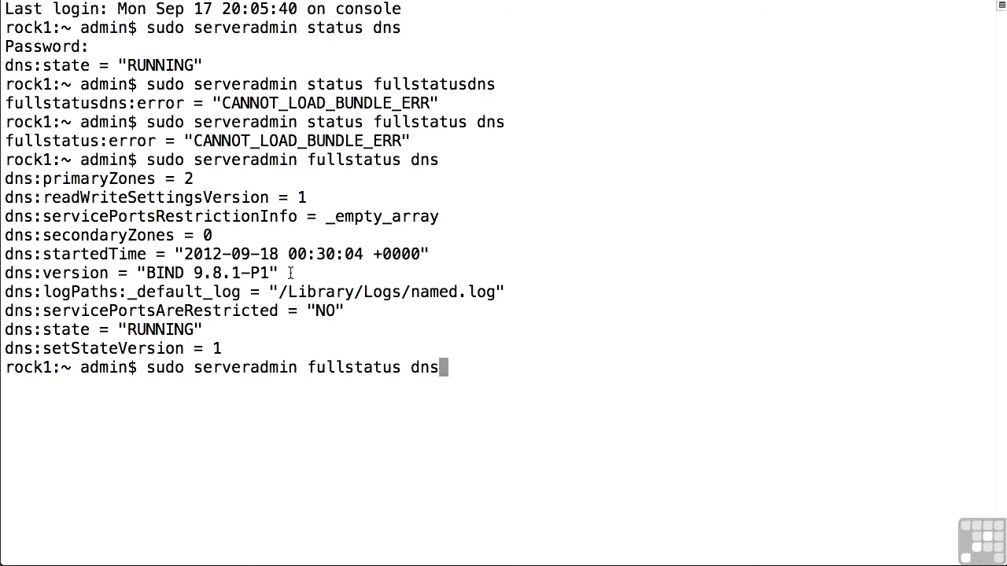
key("Left")
key("Left")
key("Left")
key("Left")
key("BackSpace")
key("BackSpace")
key("BackSpace")
key("BackSpace")
key("BackSpace")
key("BackSpace")
key("BackSpace")
key("BackSpace")
key("BackSpace")
key("BackSpace")
type("settings")
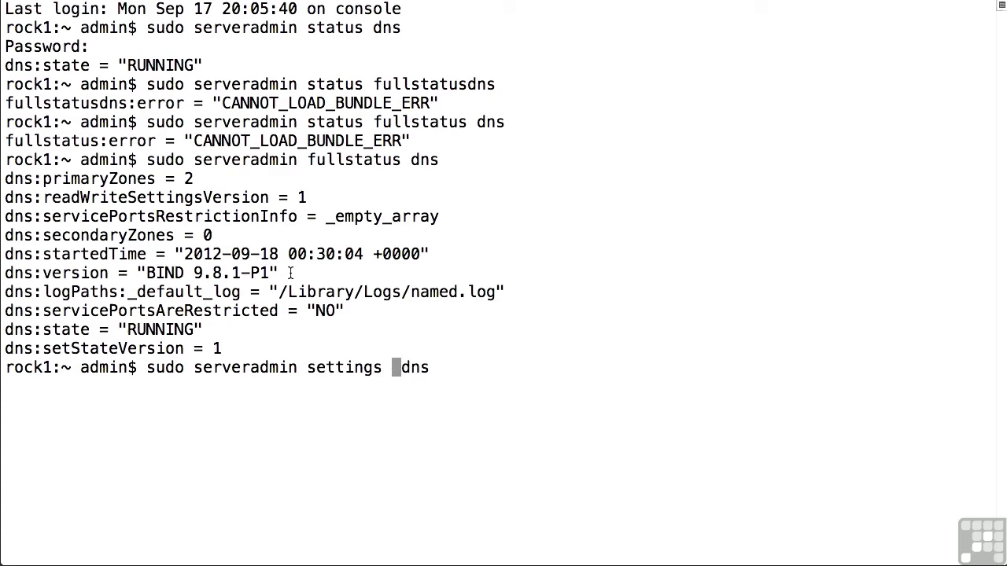
key("Return")
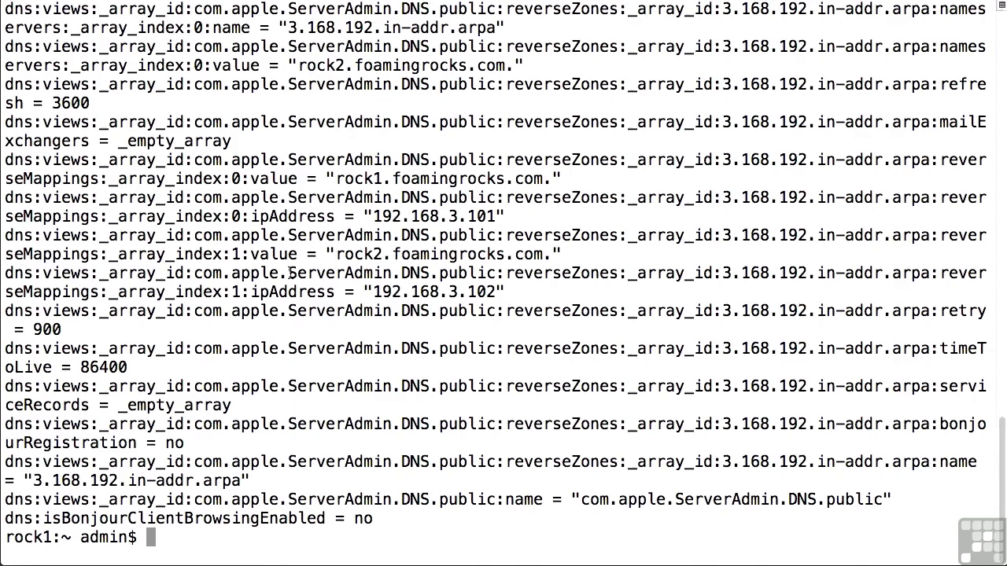
Exit the shell and return to the Server app's desktop space
type("exit")
key("Return")
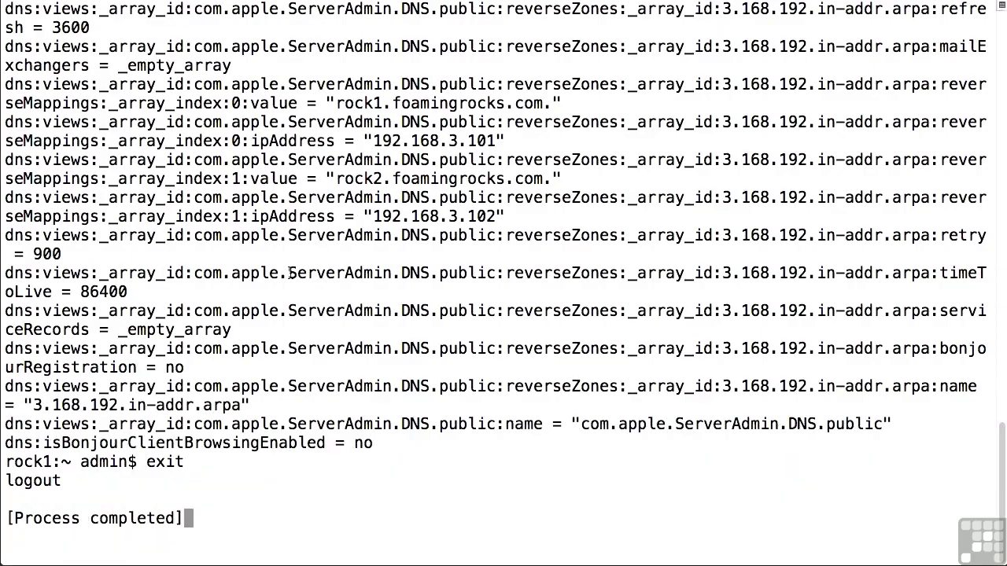
key("ctrl+Left")
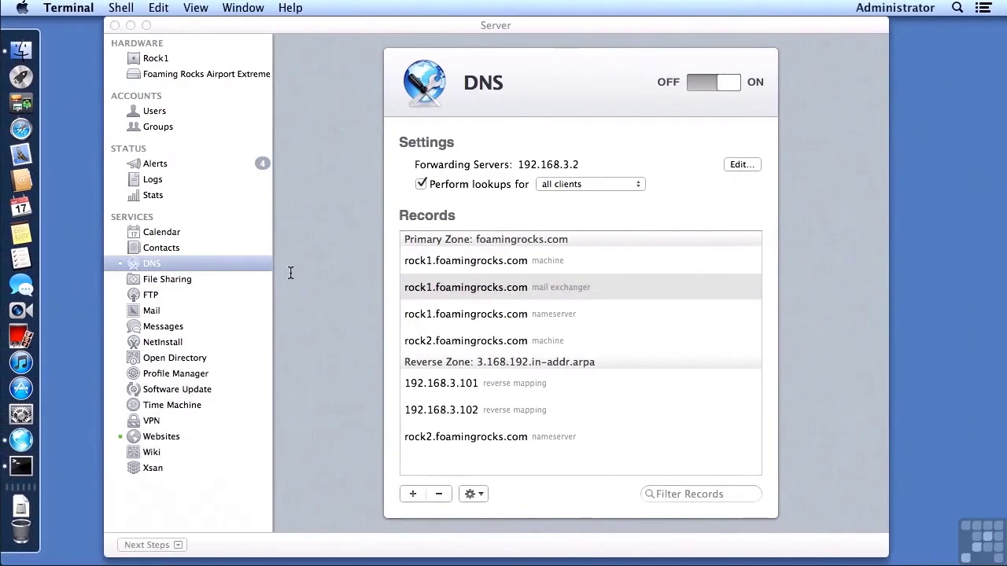
left_click(66, 68)
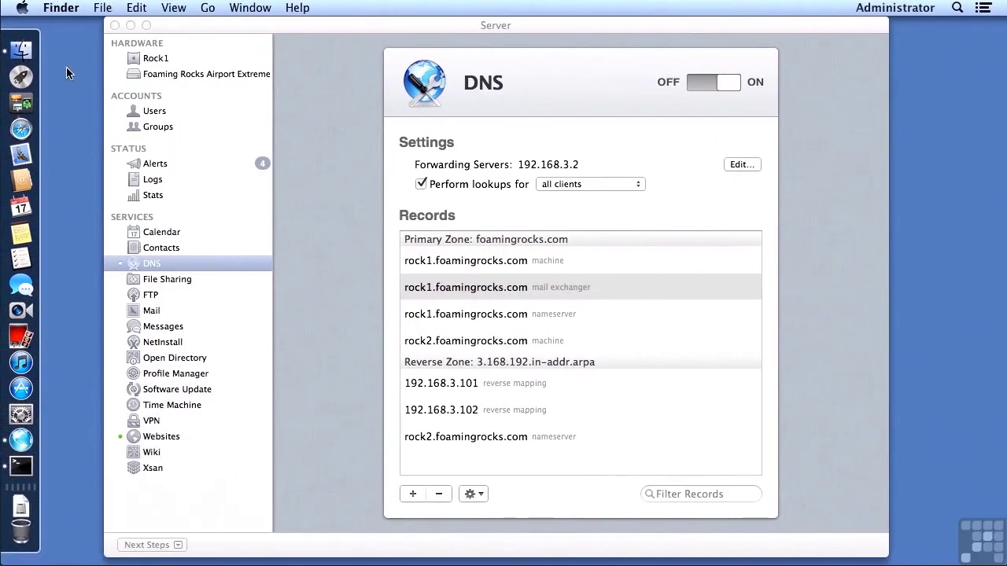